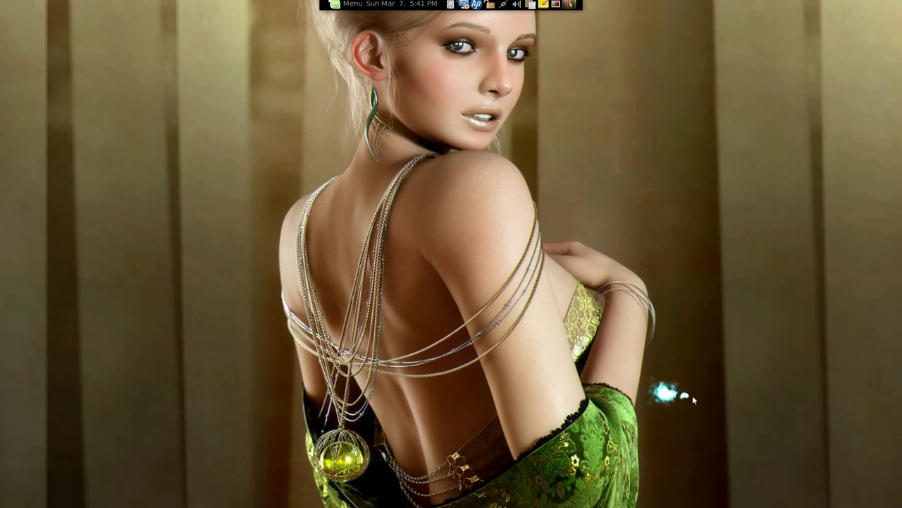
Step: Launch Rhythmbox from the dock and open the Configure Plugins dialog from the Edit menu
mouse_move(2, 244)
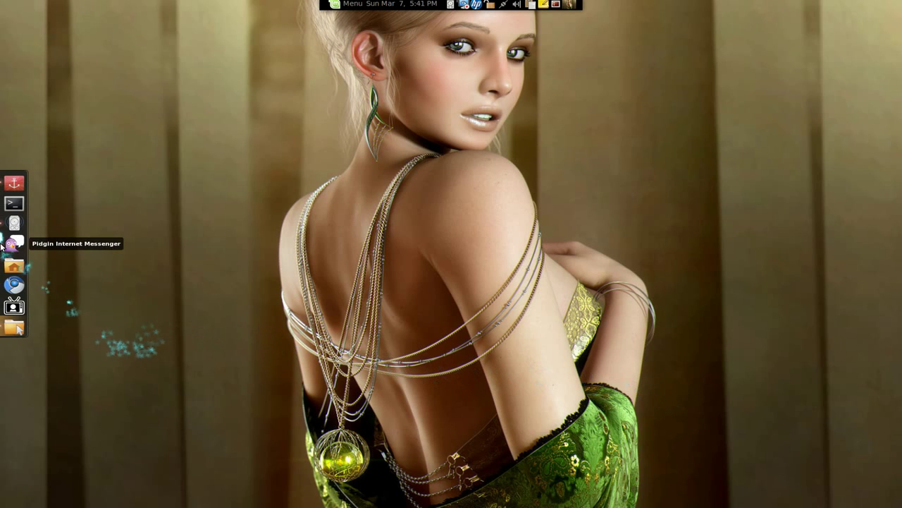
click(15, 223)
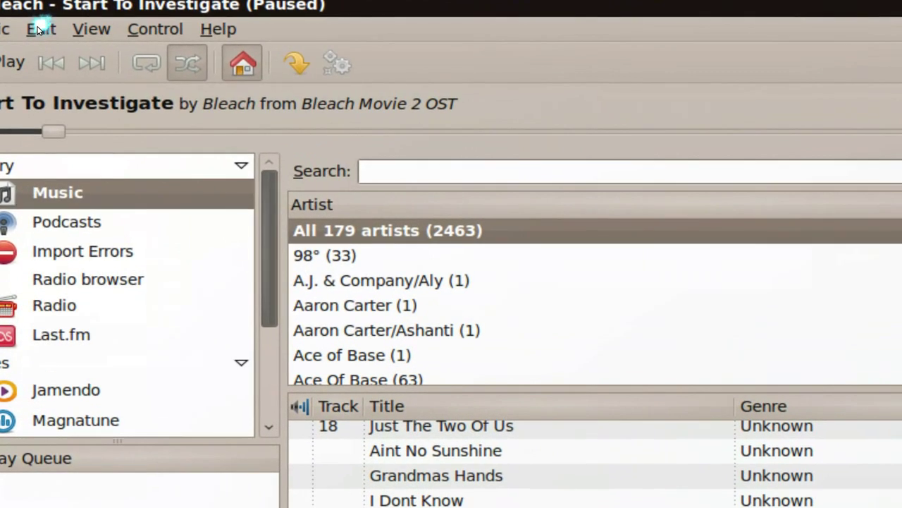
click(39, 29)
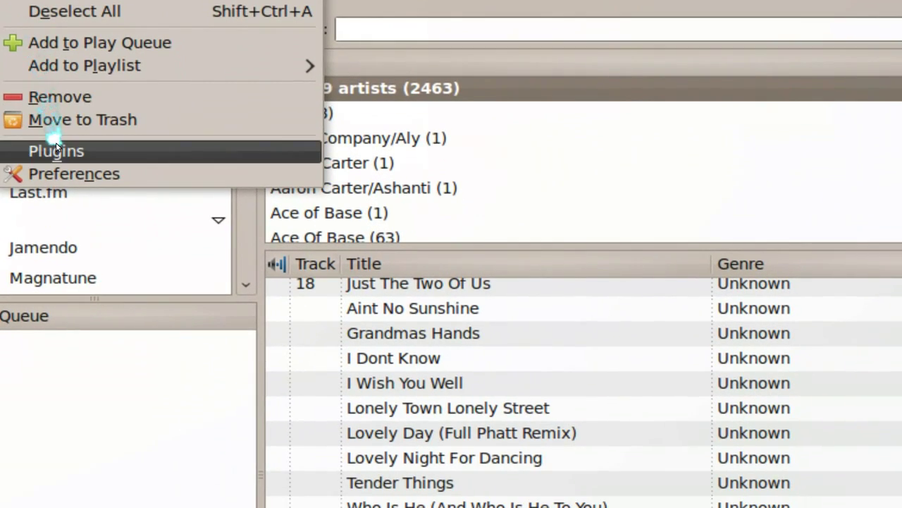
click(57, 162)
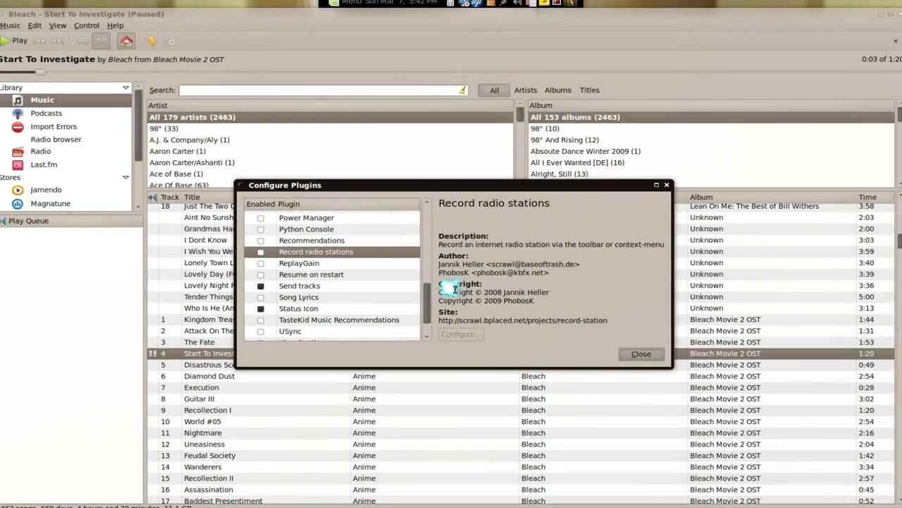
Step: Check the Album Art Search Panel, Context Pane, Cover art and Desktop Art boxes in the plugin list
scroll(407, 230, up, 7)
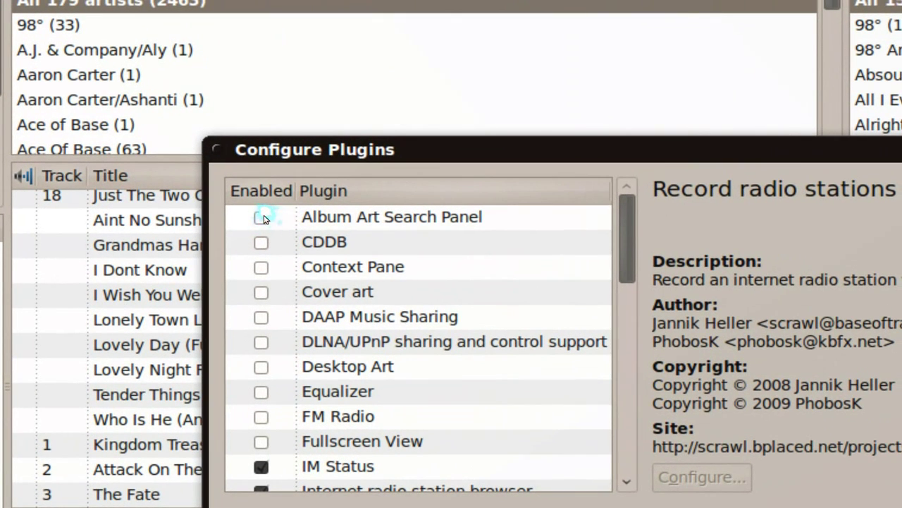
click(262, 219)
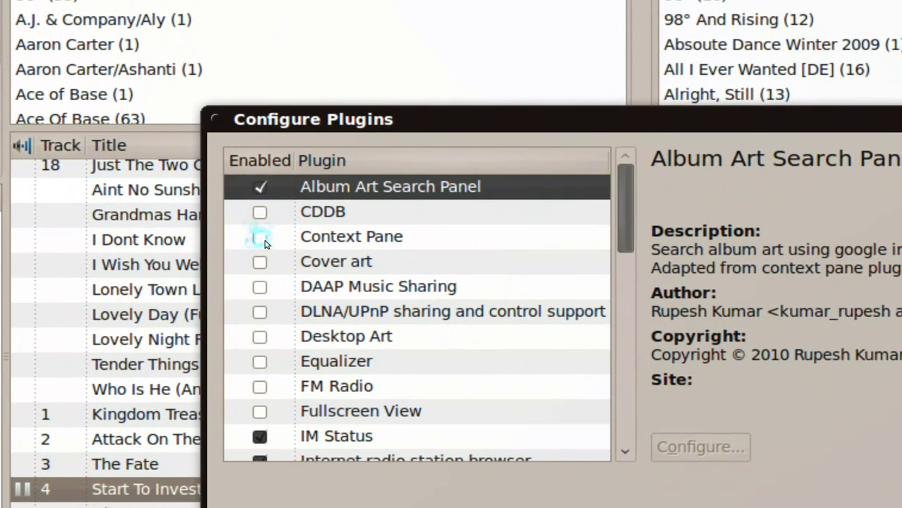
click(261, 238)
click(261, 263)
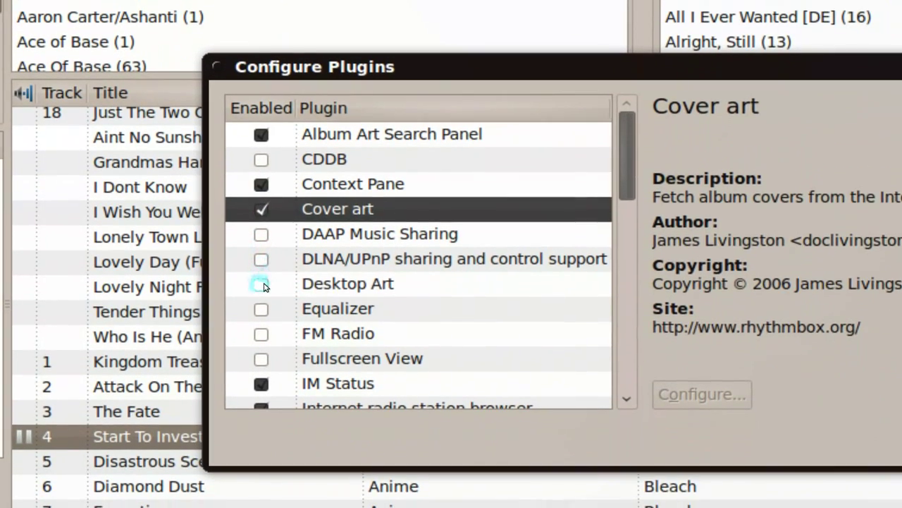
click(261, 284)
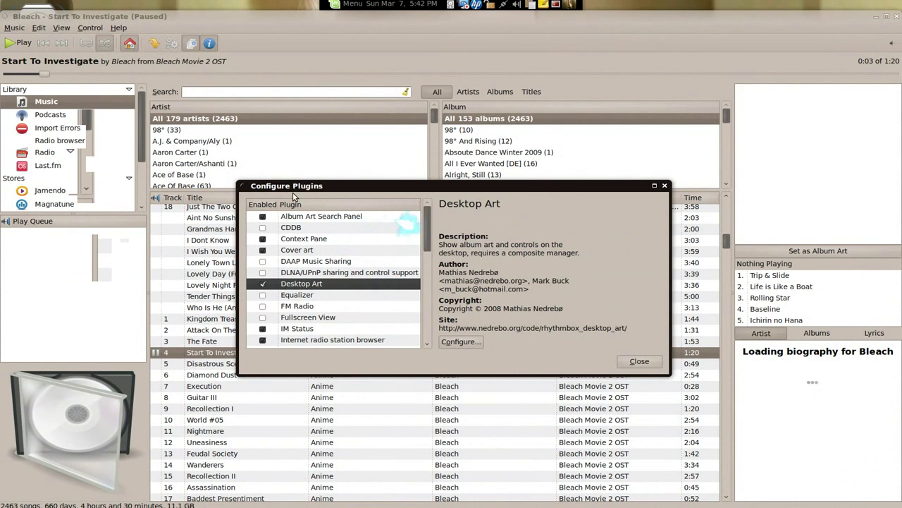
Step: Start playback and skip forward two songs to Danity Kane's 'Sucka For Love'
click(26, 45)
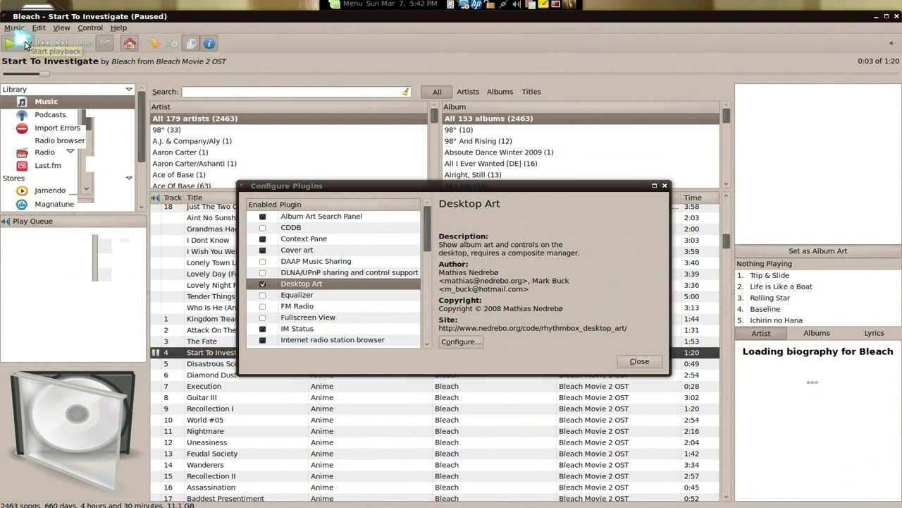
click(62, 44)
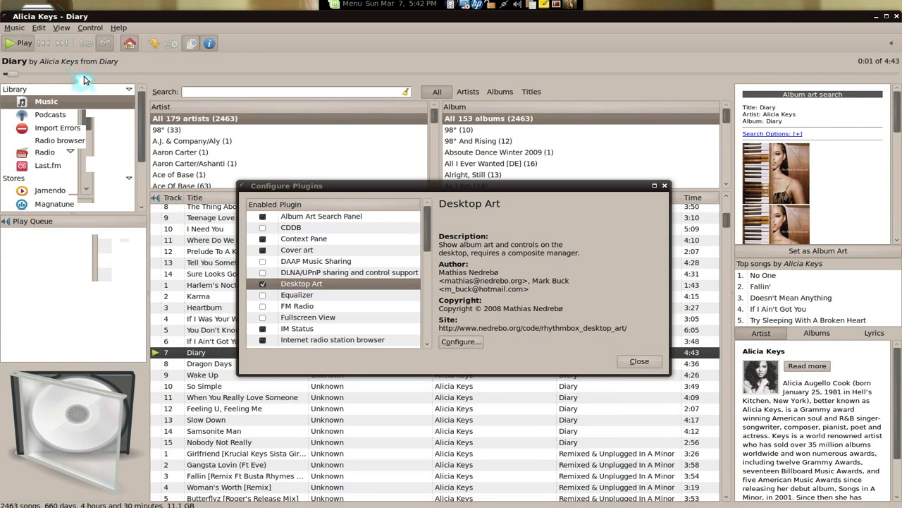
click(58, 45)
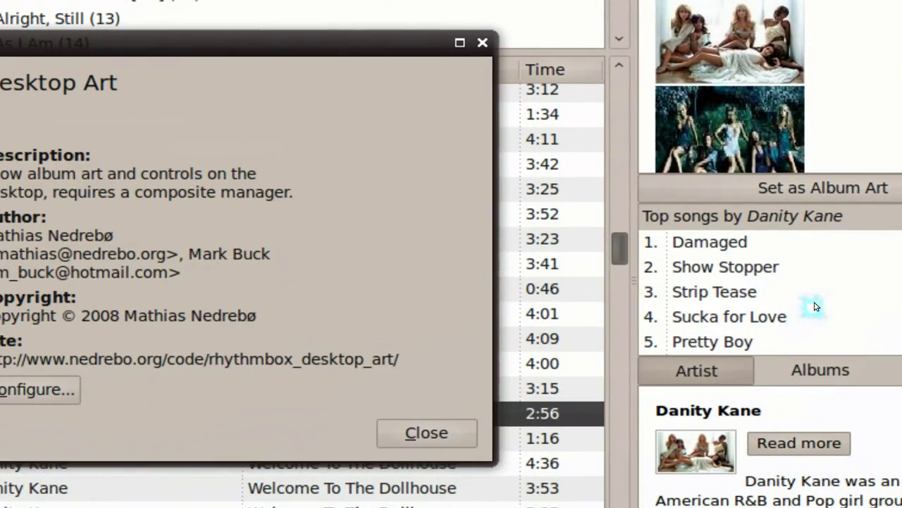
scroll(843, 437, down, 3)
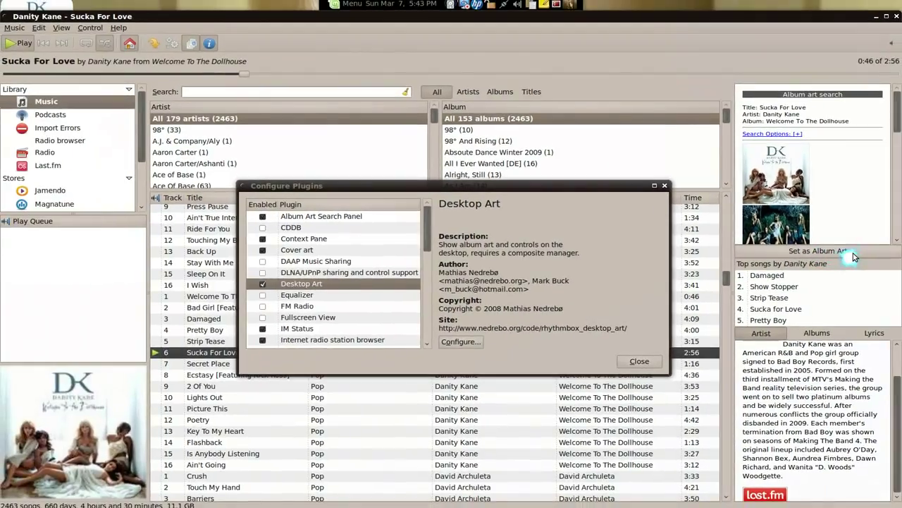
Step: Drag the second album-art search image onto the cover area to use it for 'Sucka For Love'
drag(682, 189, 126, 430)
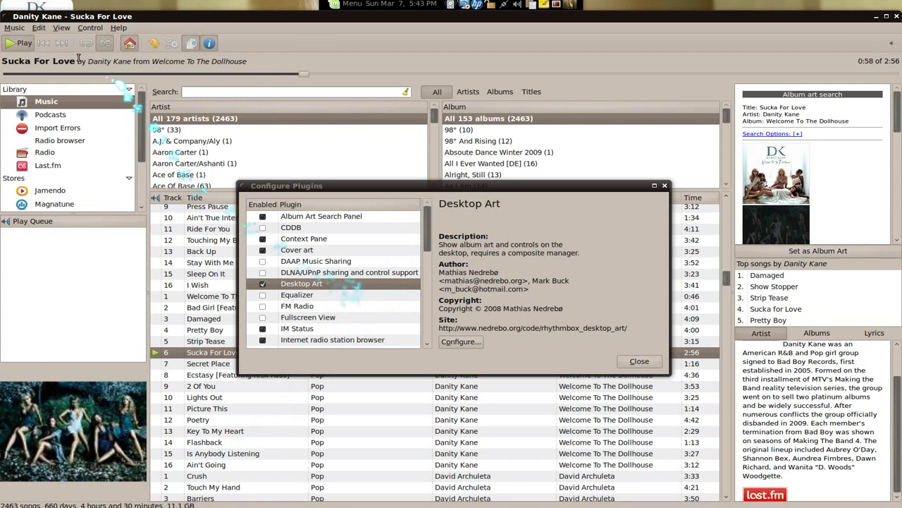
Step: Go back one song, return to 'Sucka For Love', and unmaximize the Rhythmbox window
click(47, 46)
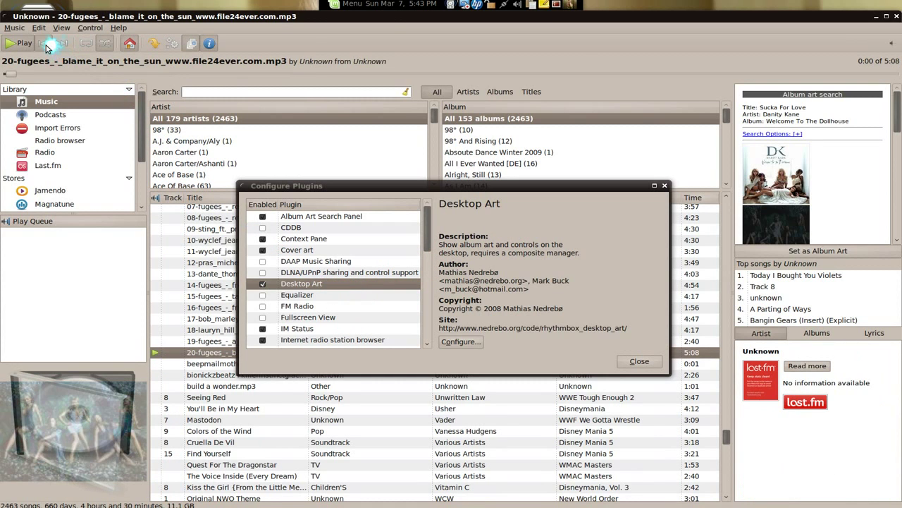
click(61, 44)
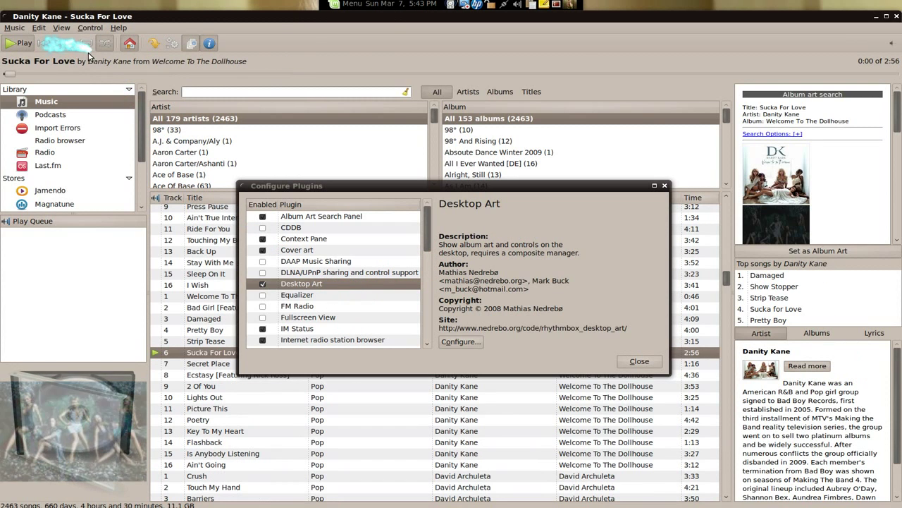
click(886, 16)
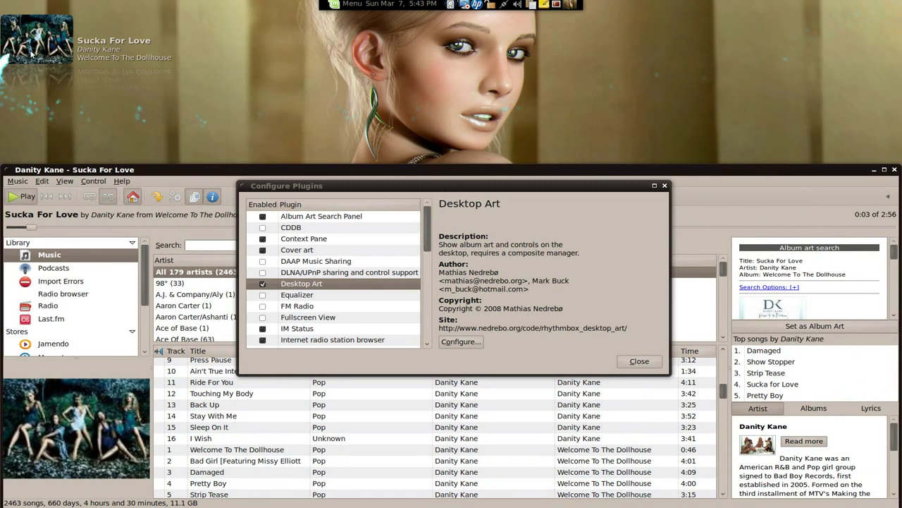
Step: Hide and restore Rhythmbox using the Desktop Art cover, then maximize the window
mouse_move(50, 40)
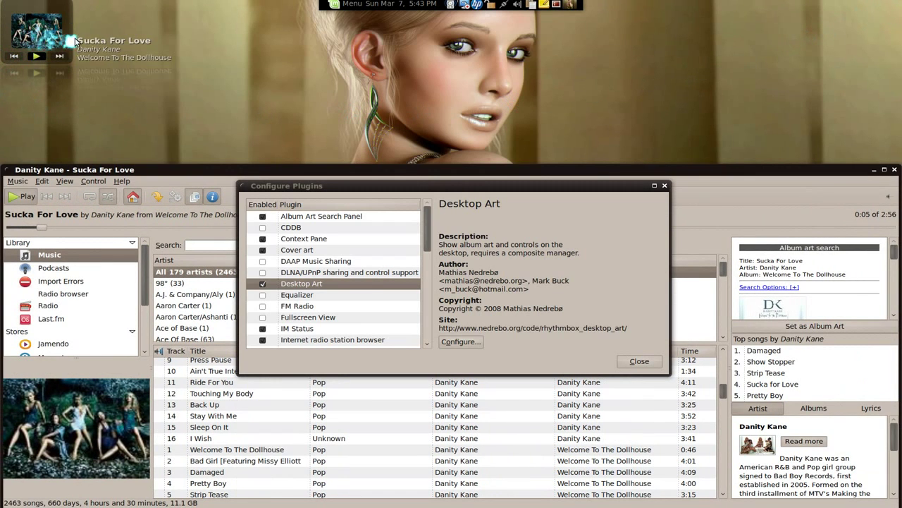
click(41, 31)
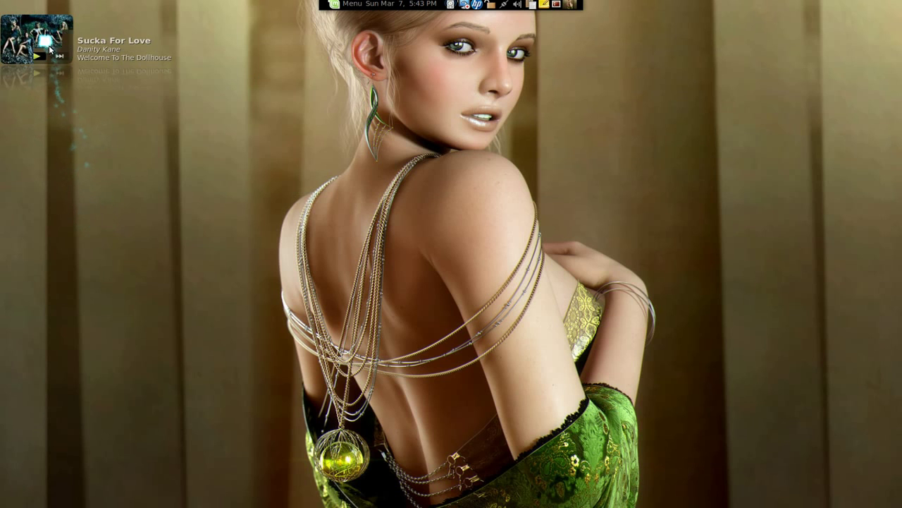
mouse_move(57, 60)
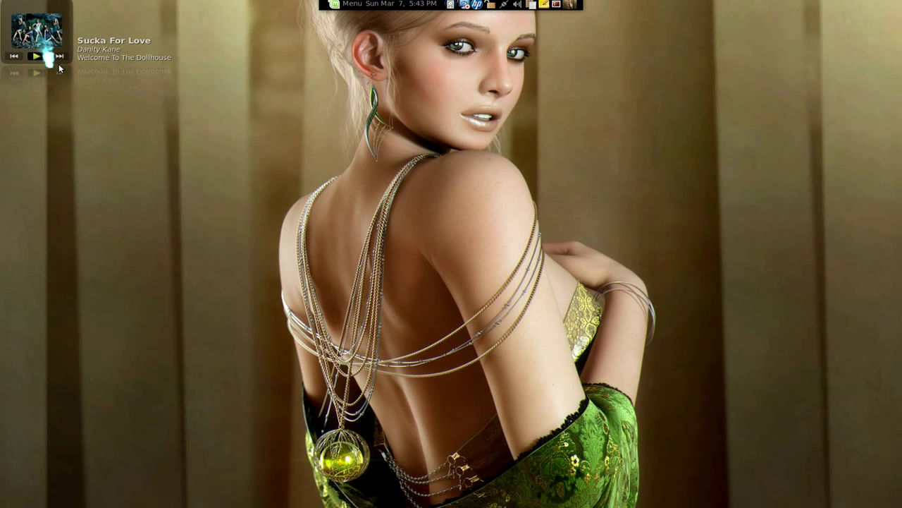
click(39, 32)
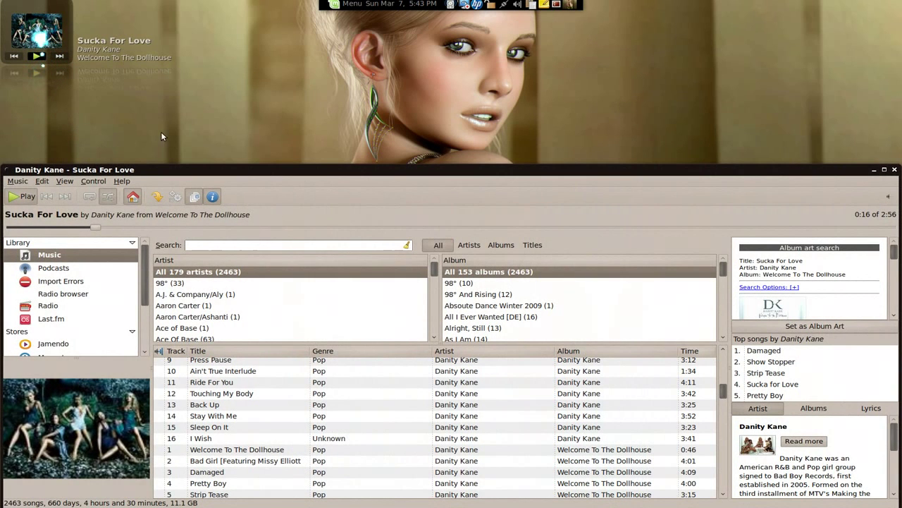
click(885, 170)
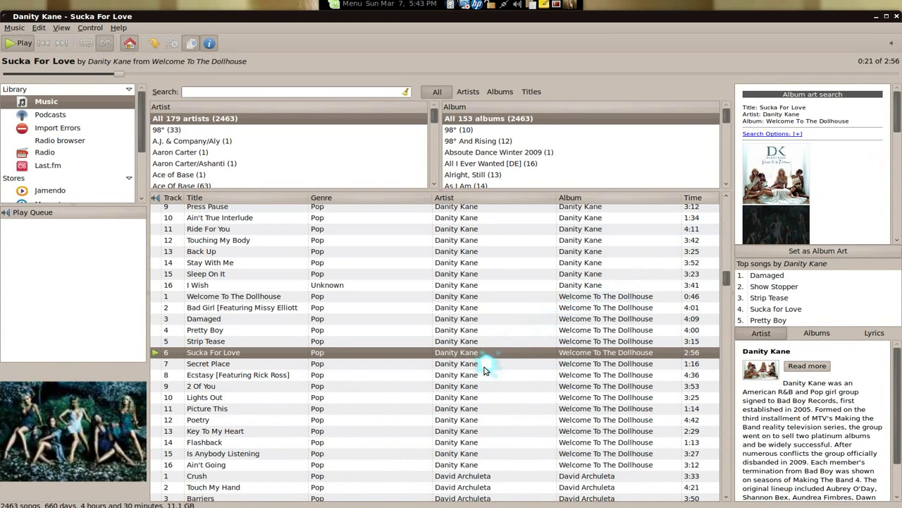
Step: Reopen the Configure Plugins dialog from the Edit menu and scroll the plugin list
click(39, 27)
click(62, 147)
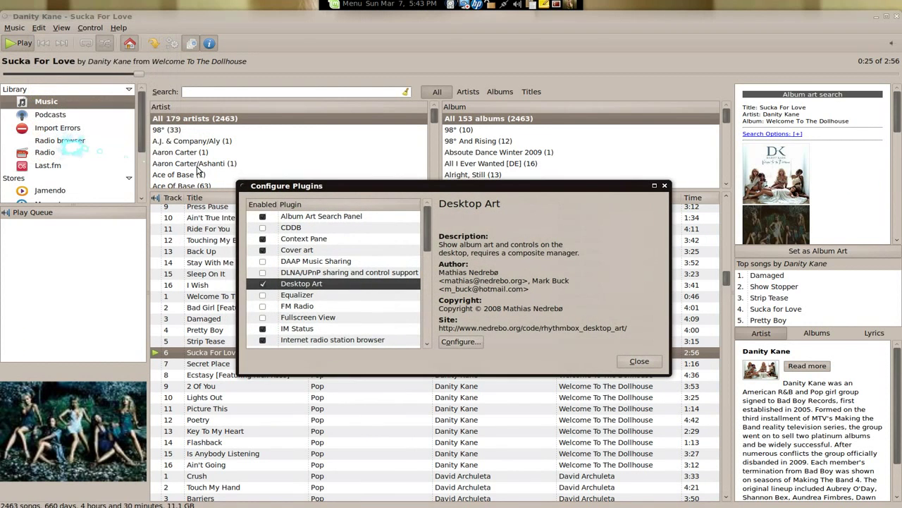
scroll(388, 305, down, 1)
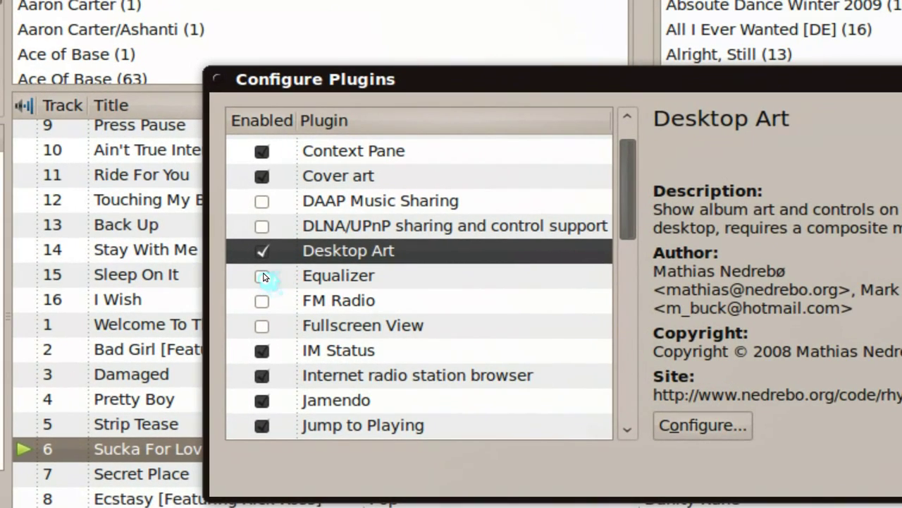
Step: Enable the Equalizer plugin, view its 10-band preferences, then close them
click(266, 275)
click(262, 276)
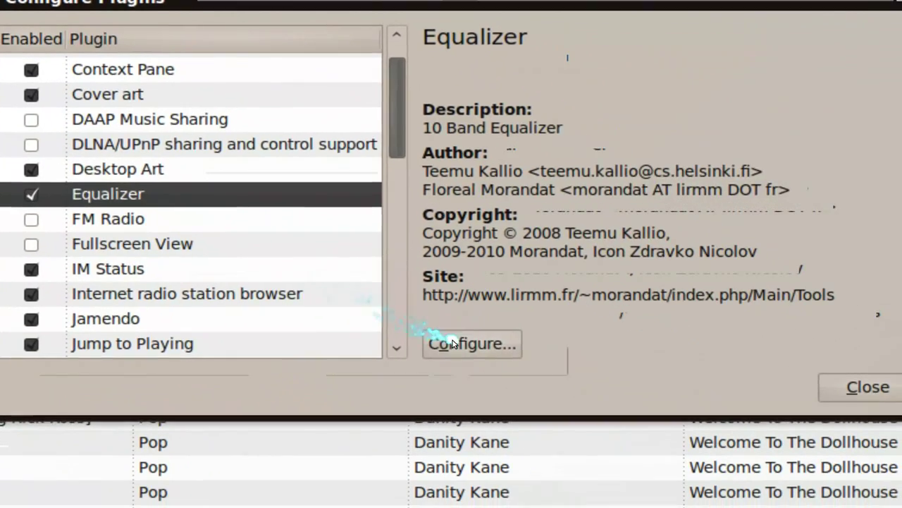
click(701, 425)
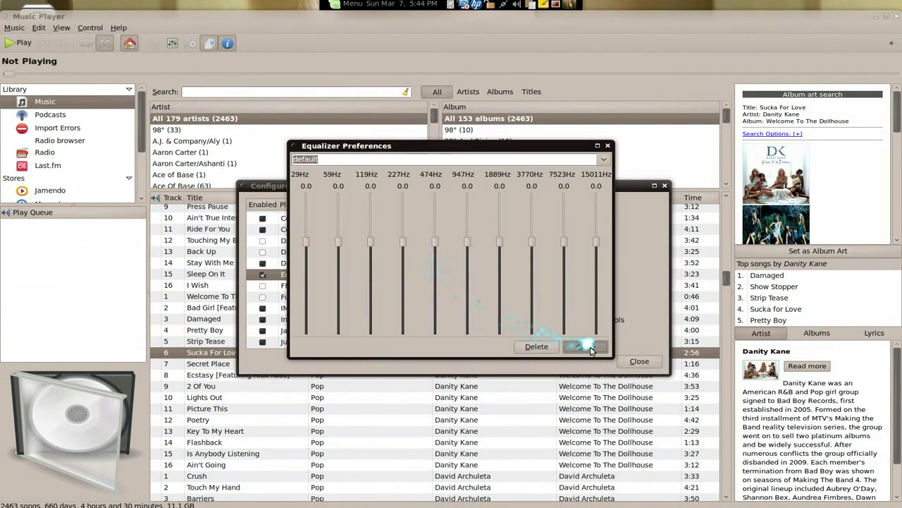
click(768, 439)
Step: Uncheck Equalizer, toggle FM Radio on and off, and select Fullscreen View to read its description
click(262, 275)
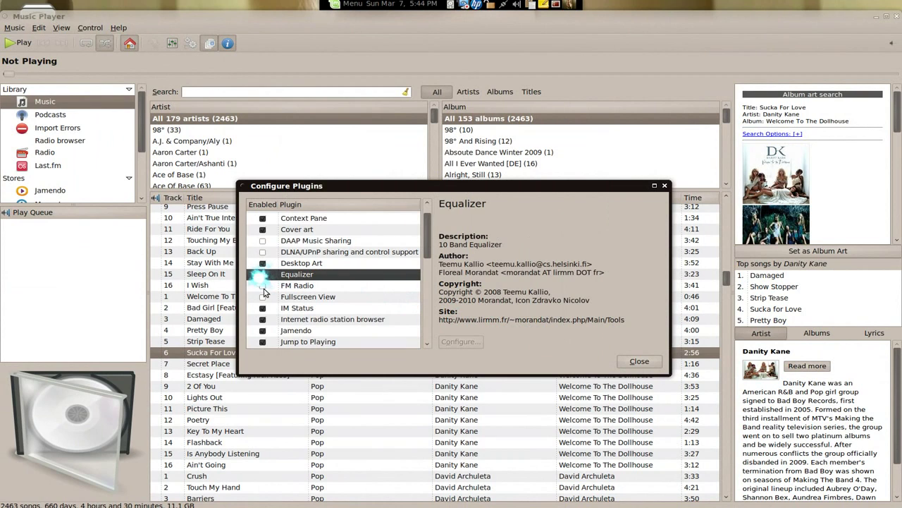
click(264, 286)
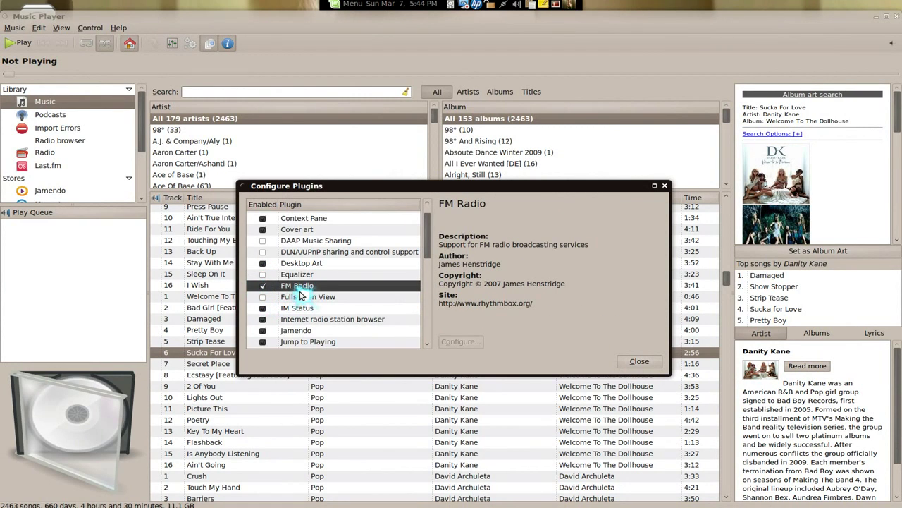
click(46, 152)
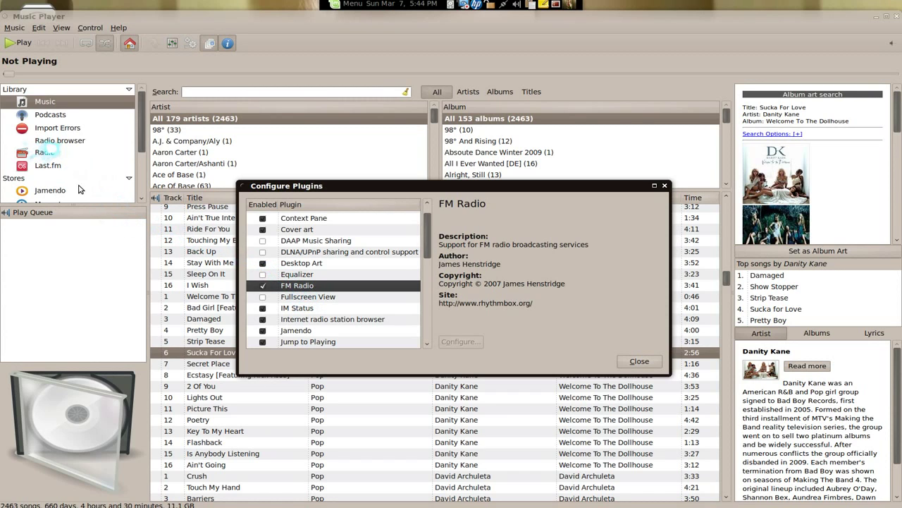
click(276, 287)
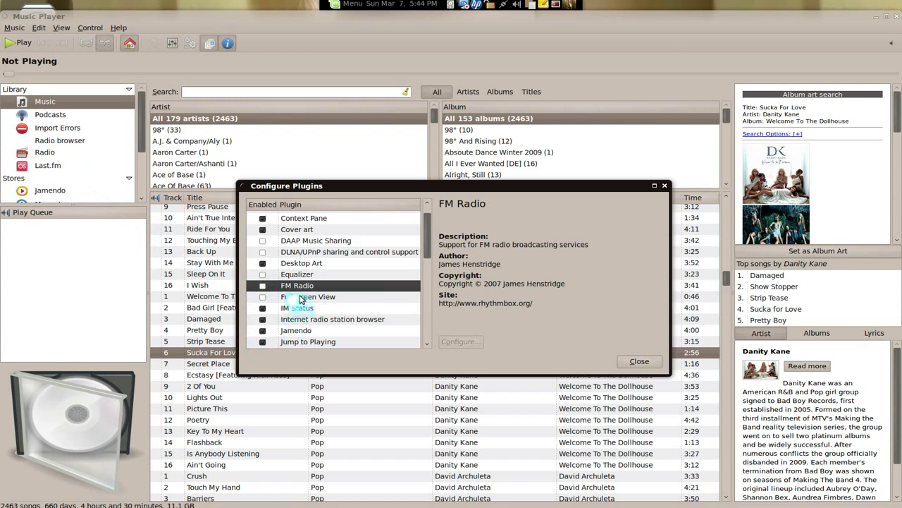
scroll(296, 299, down, 1)
click(317, 277)
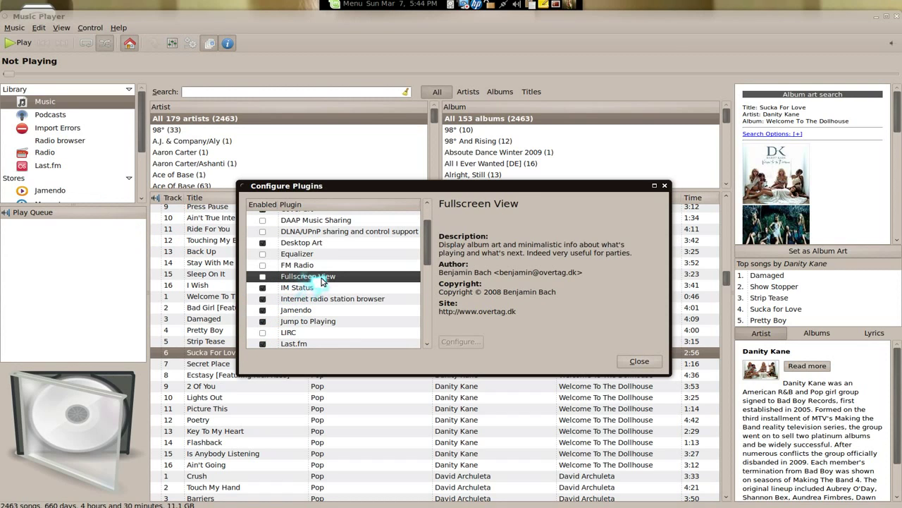
Step: Enable Fullscreen View, play and skip four tracks to 'Morphine', then try the fullscreen display
click(262, 278)
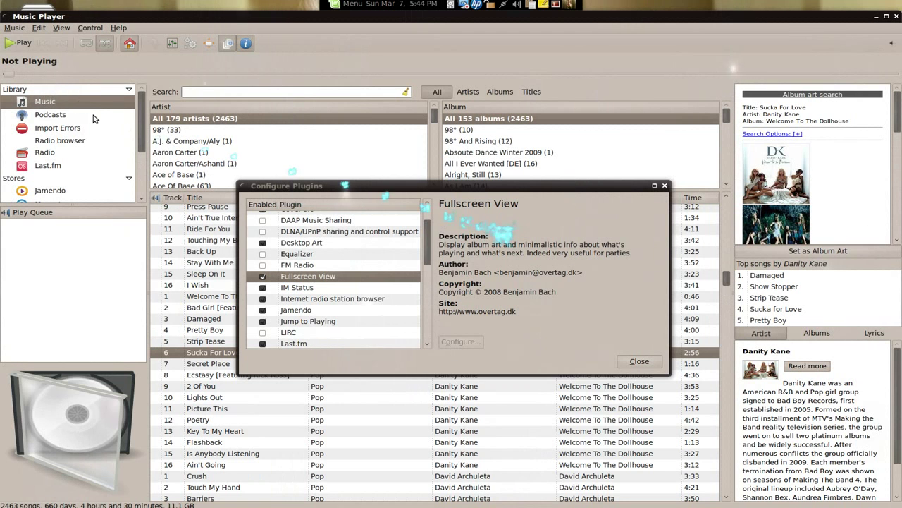
click(21, 43)
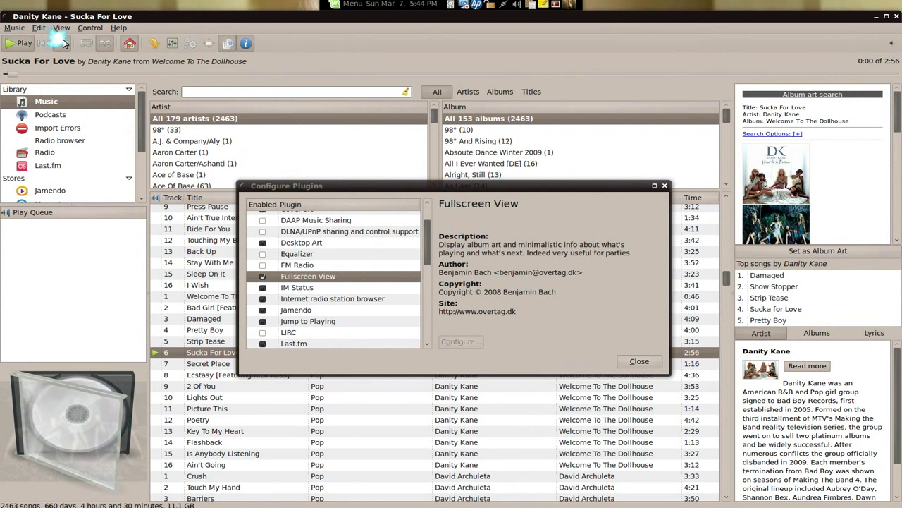
click(63, 43)
click(63, 43)
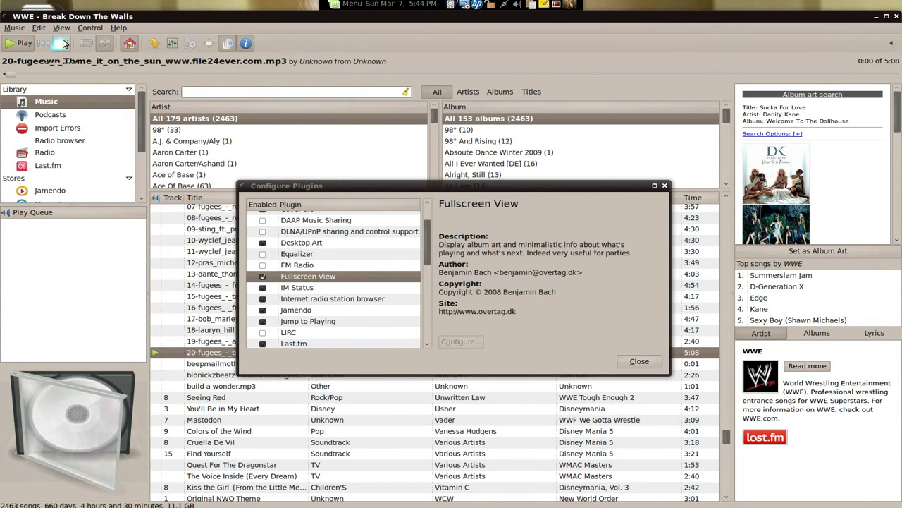
click(63, 43)
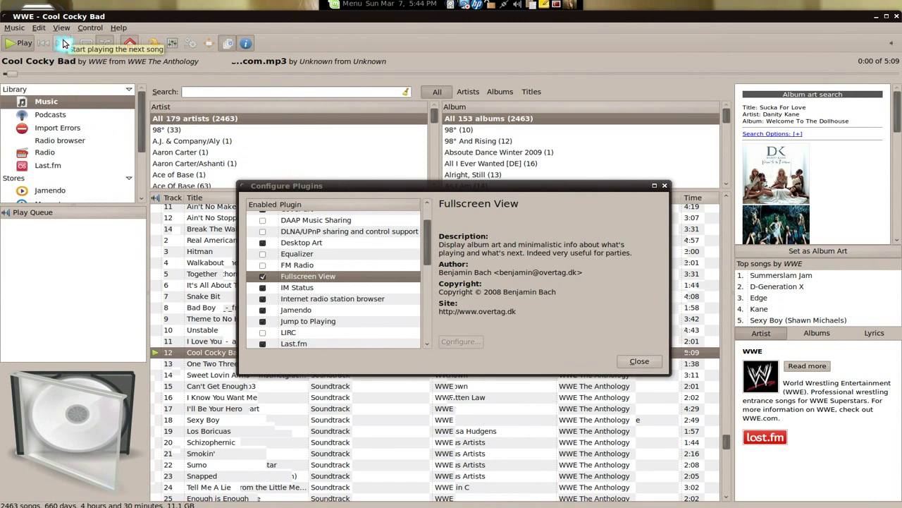
click(62, 43)
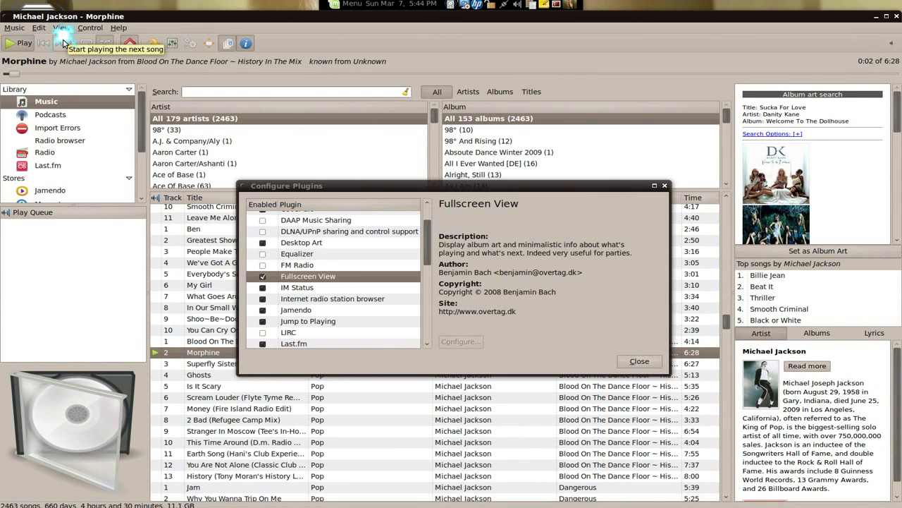
click(210, 45)
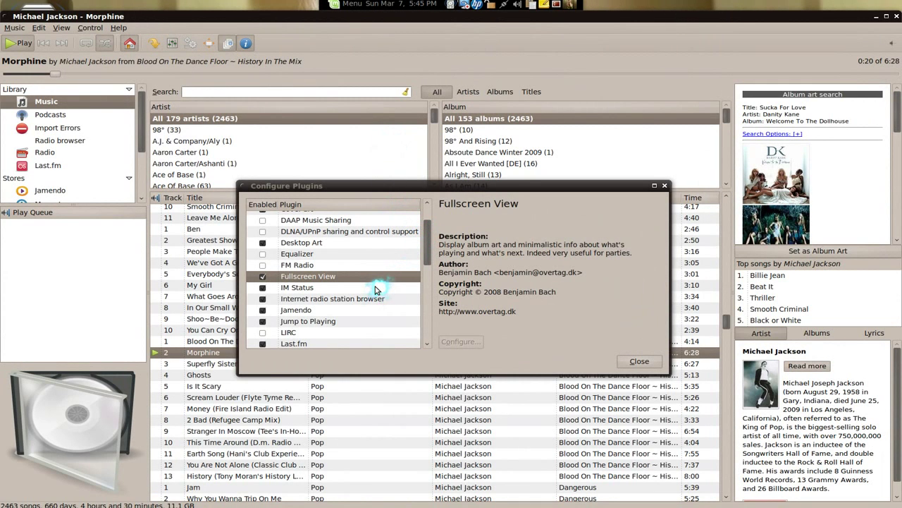
scroll(376, 289, down, 1)
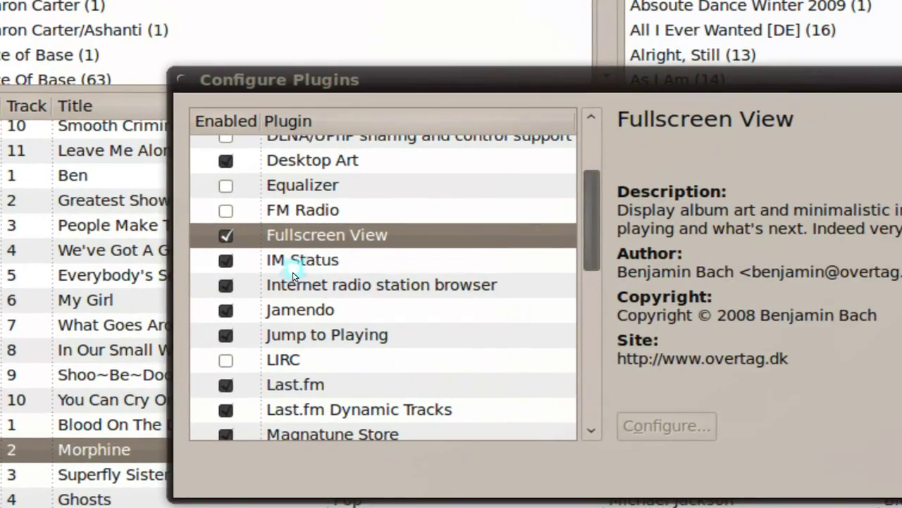
Step: Select IM Status, confirm Pidgin's Buddy List status shows 'Morphine', then return to Rhythmbox
click(296, 267)
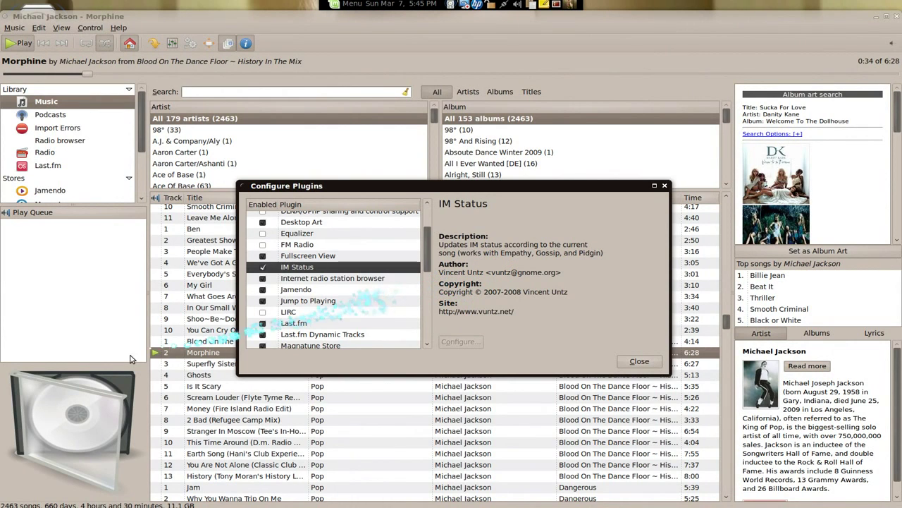
mouse_move(7, 326)
click(13, 243)
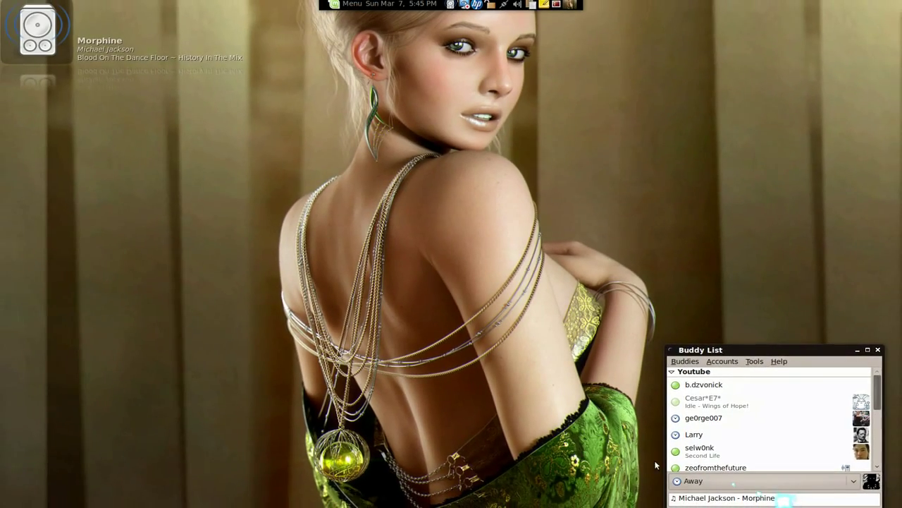
key(ctrl+alt+Right)
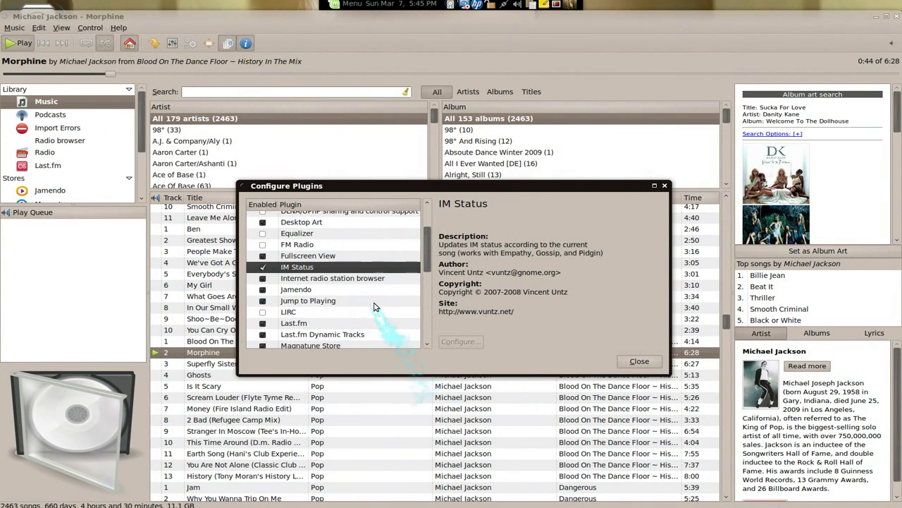
Step: Select the Internet radio station browser plugin and open Radio browser in the sidebar
click(356, 279)
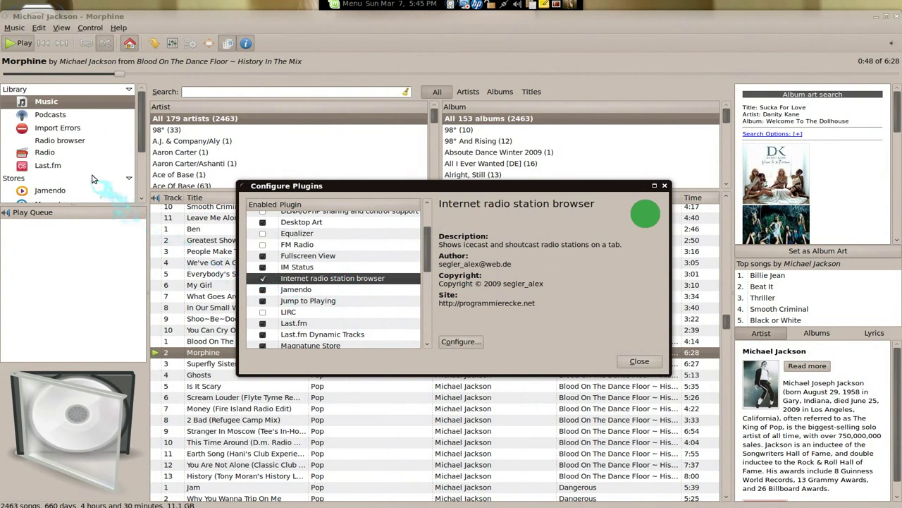
click(75, 143)
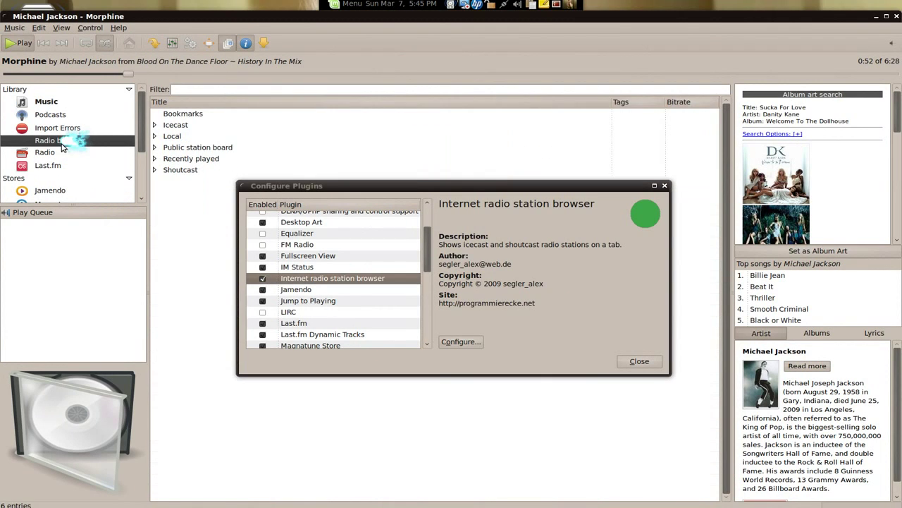
click(298, 187)
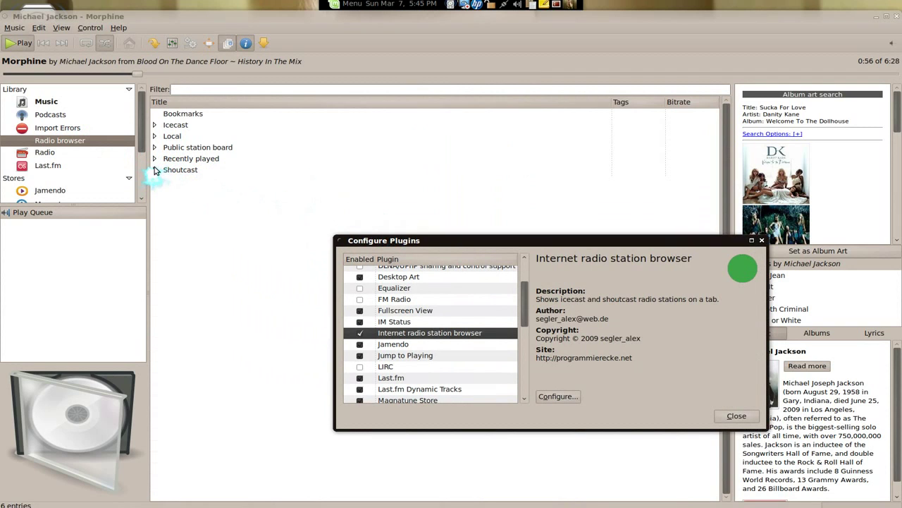
Step: Expand Shoutcast > 90s, show '181.FM - Star 90's' details, then select the Jamendo plugin
click(155, 170)
click(155, 170)
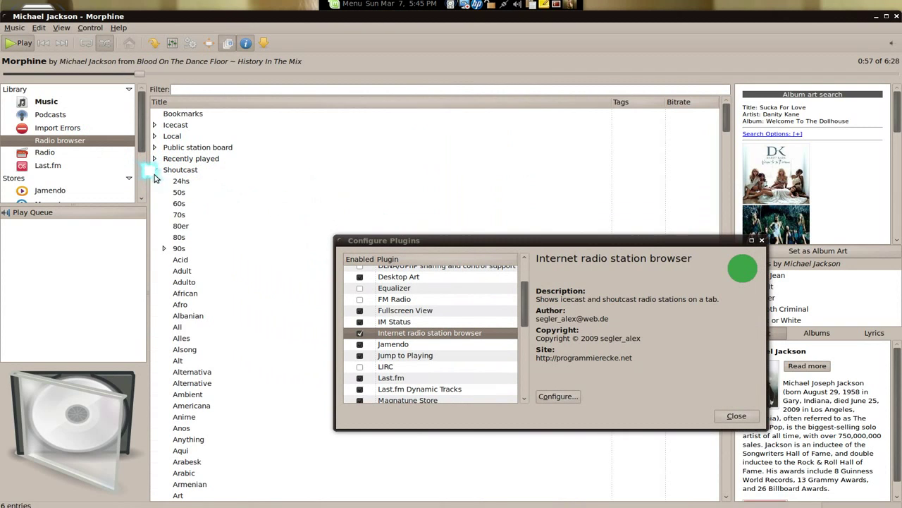
click(167, 249)
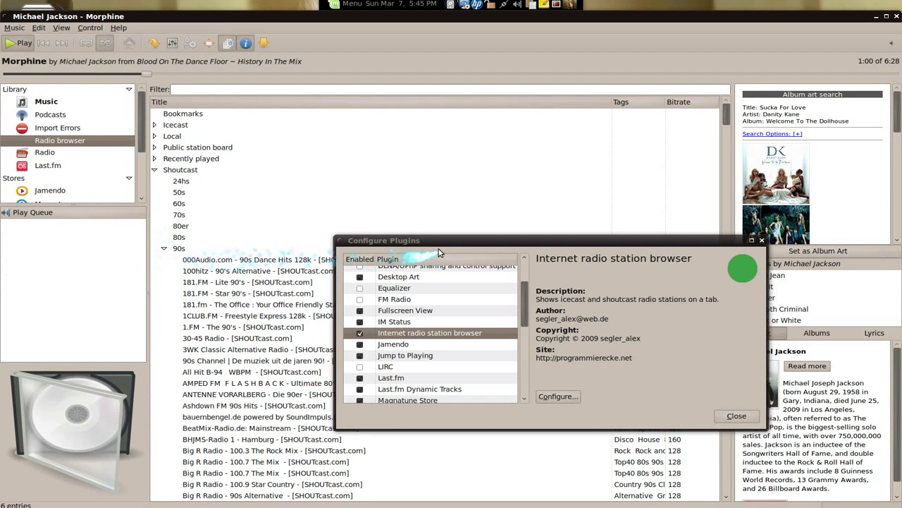
drag(462, 247, 505, 308)
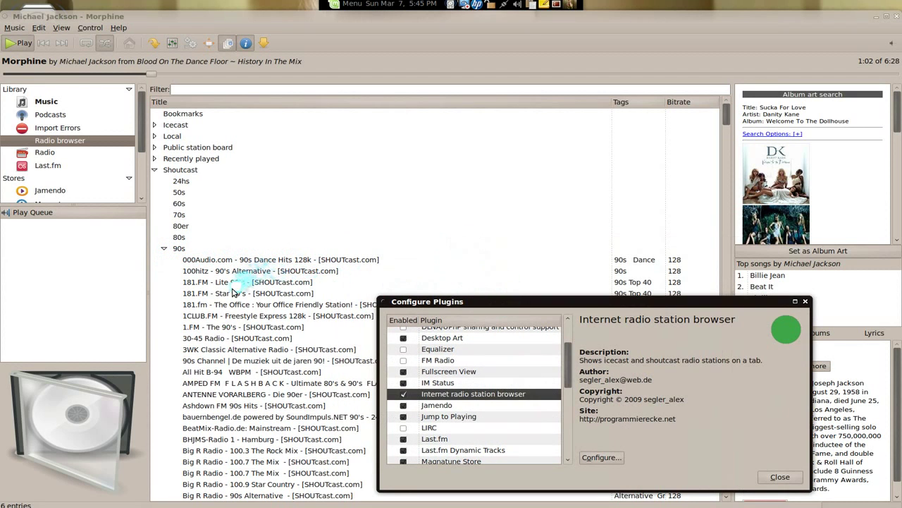
click(250, 282)
click(254, 293)
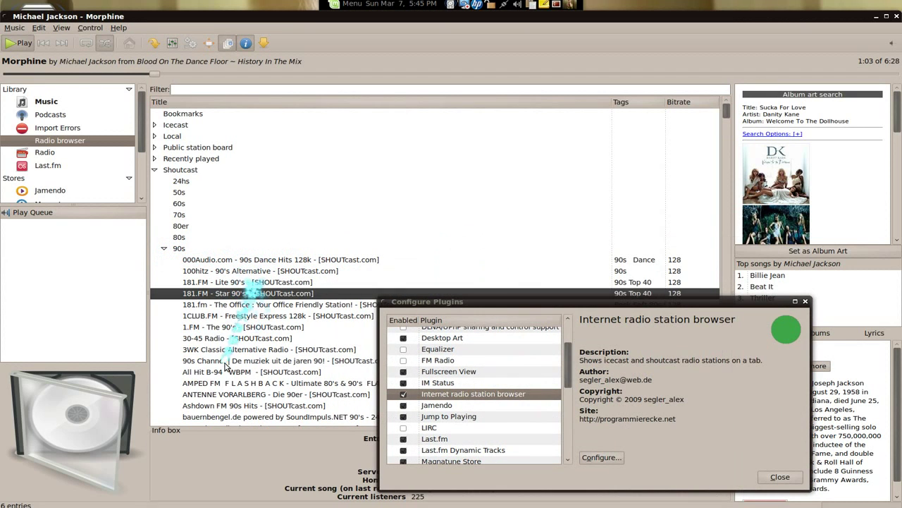
click(467, 303)
drag(475, 307, 386, 241)
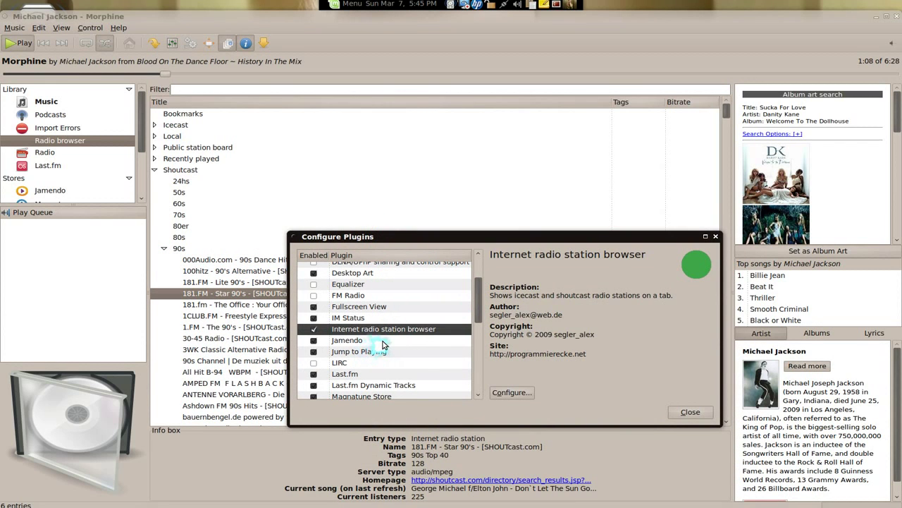
click(382, 341)
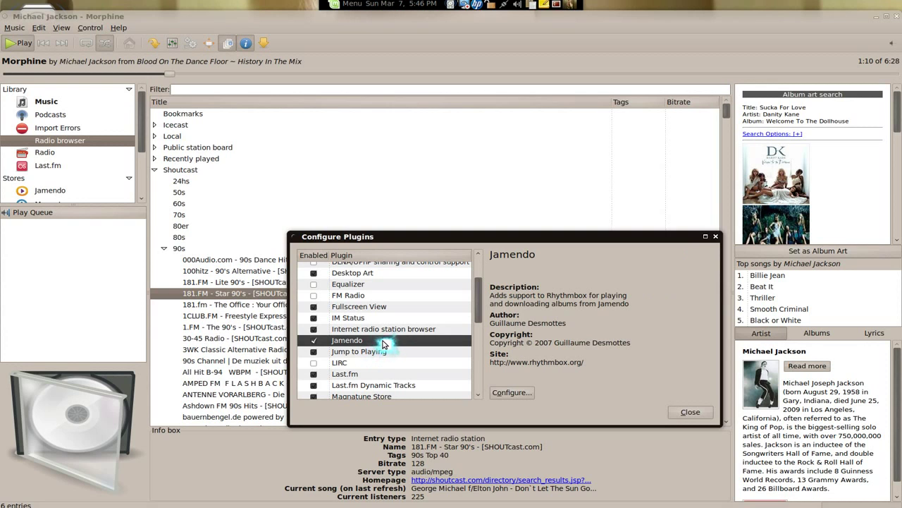
Step: Open the Jamendo store and move the plugins dialog to the right
click(50, 191)
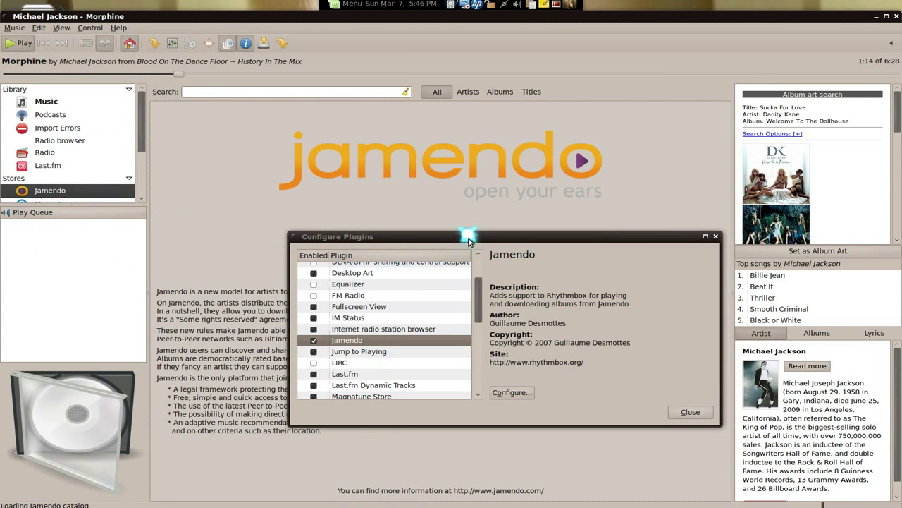
drag(469, 241, 497, 240)
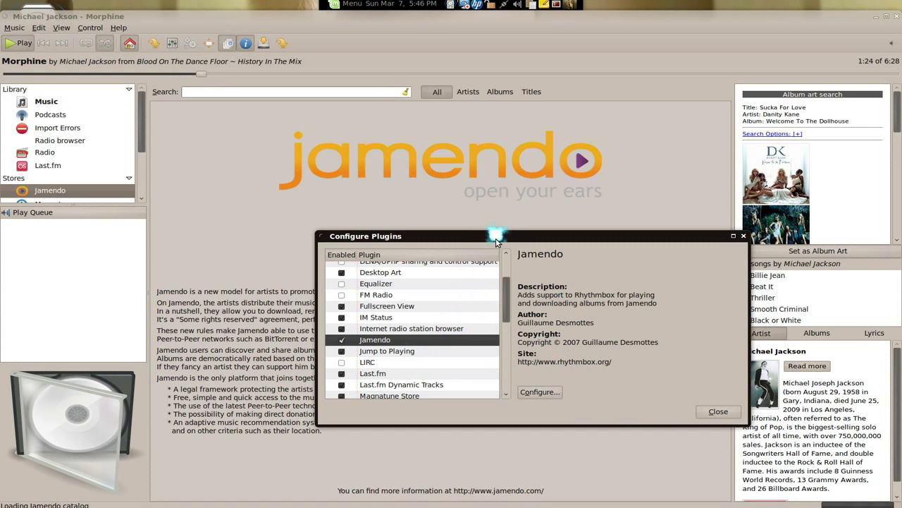
drag(496, 240, 544, 245)
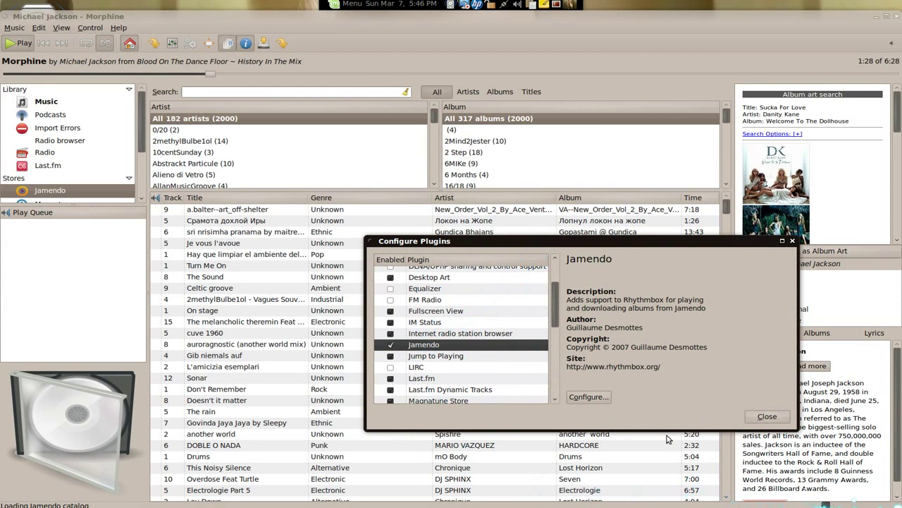
Step: Select a Jamendo track, view its context-menu actions, then dismiss the menu
click(208, 299)
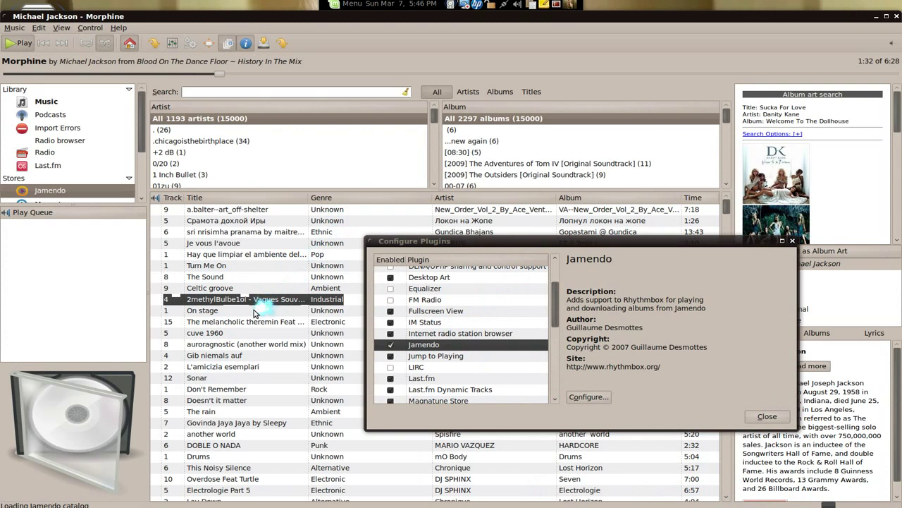
right_click(203, 243)
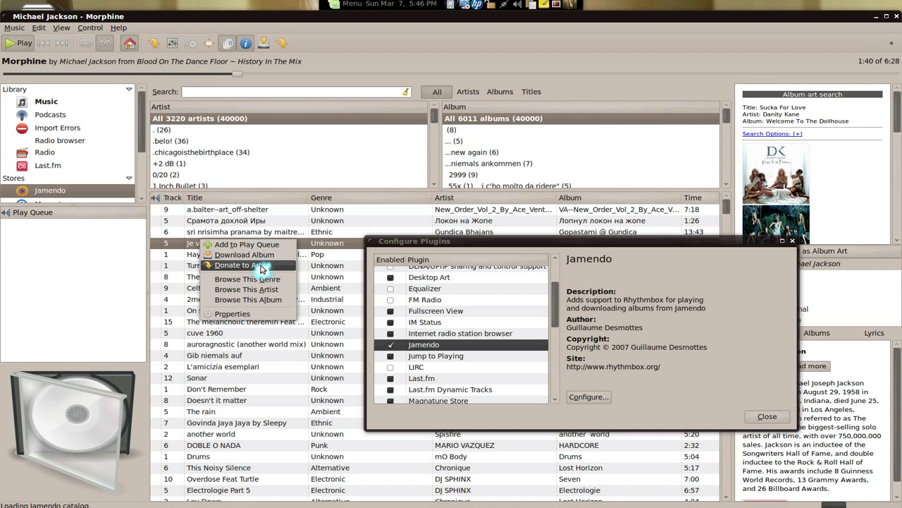
click(180, 245)
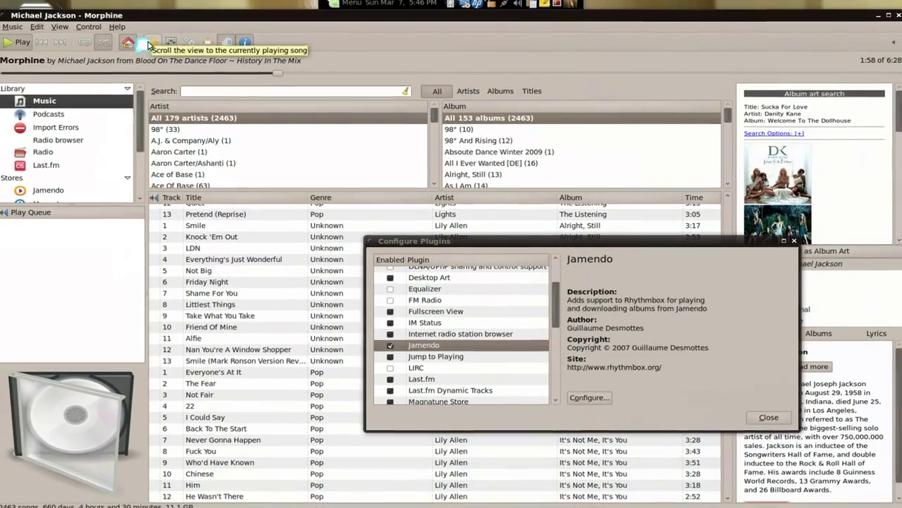
Step: Bring the currently playing song into view and scroll down the list
click(150, 42)
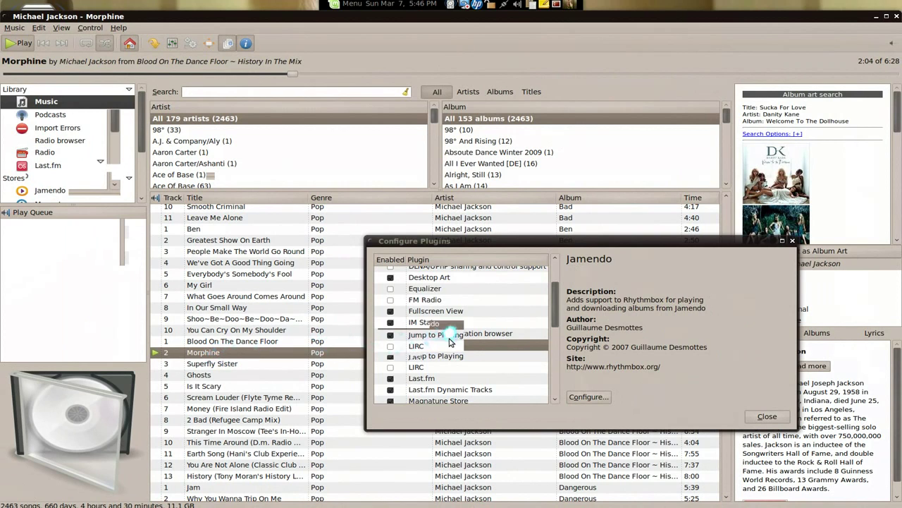
scroll(454, 347, down, 2)
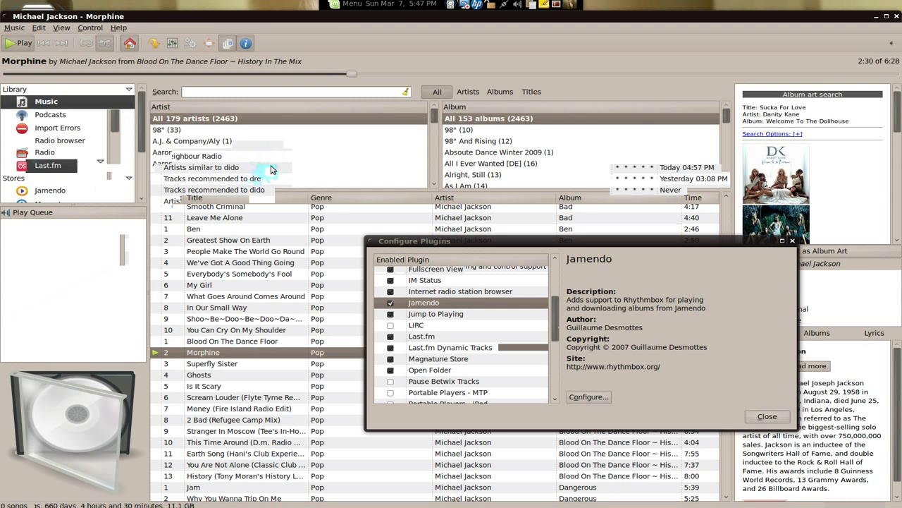
Step: Start the 'Artists similar to dido' station and show the Last.fm Dynamic Tracks plugin details
double_click(271, 168)
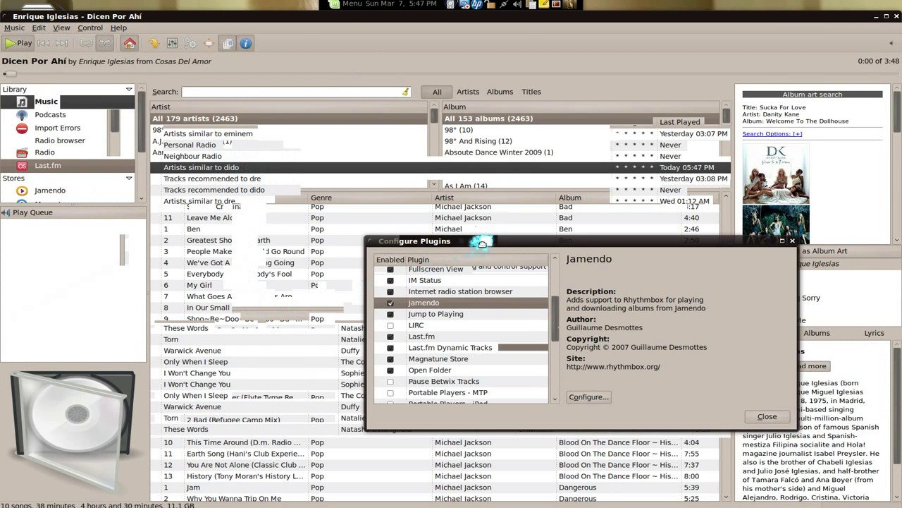
drag(483, 239, 601, 210)
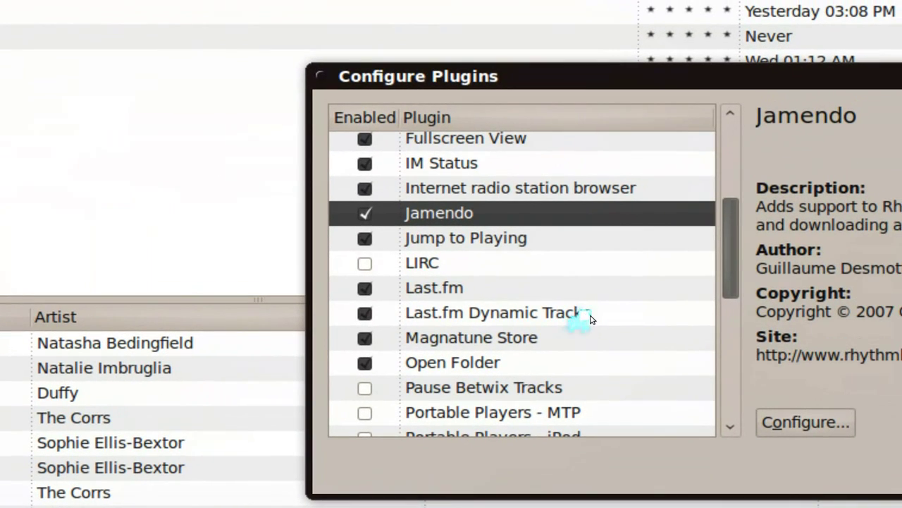
click(591, 318)
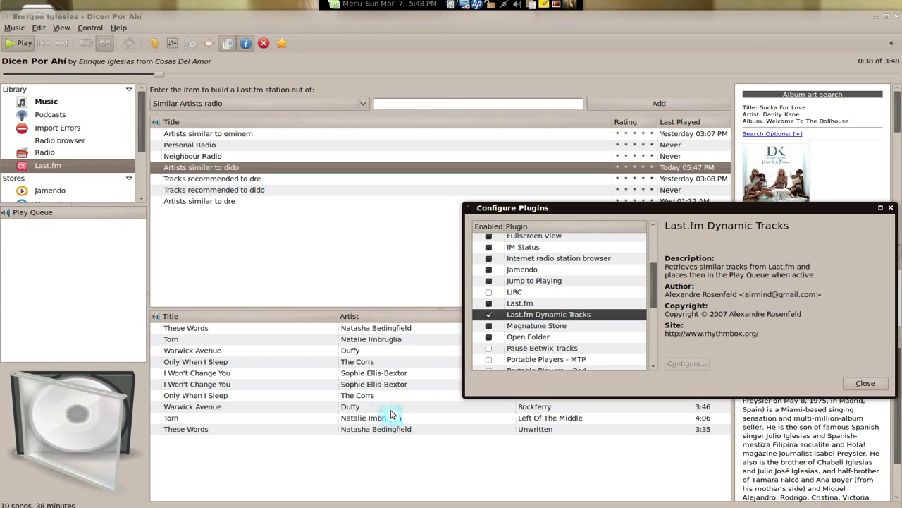
Step: Look through the View options and close them without changing anything
mouse_move(3, 232)
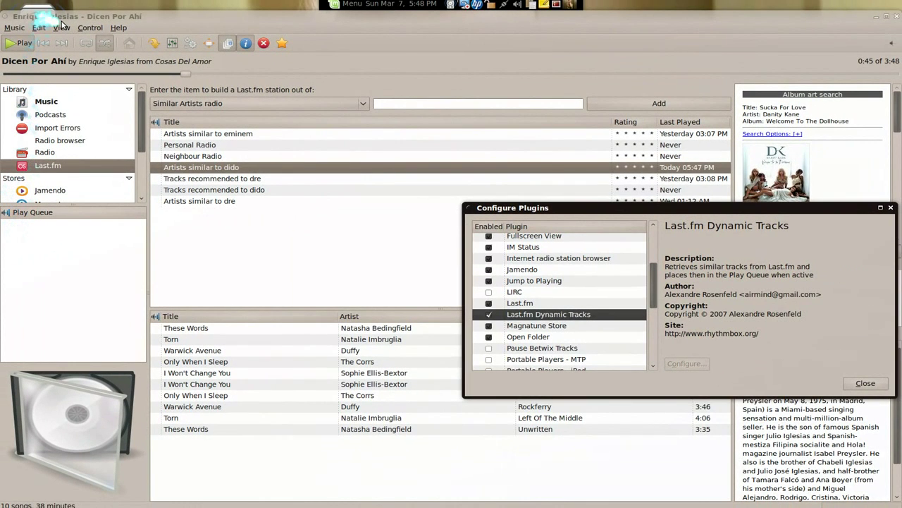
click(63, 28)
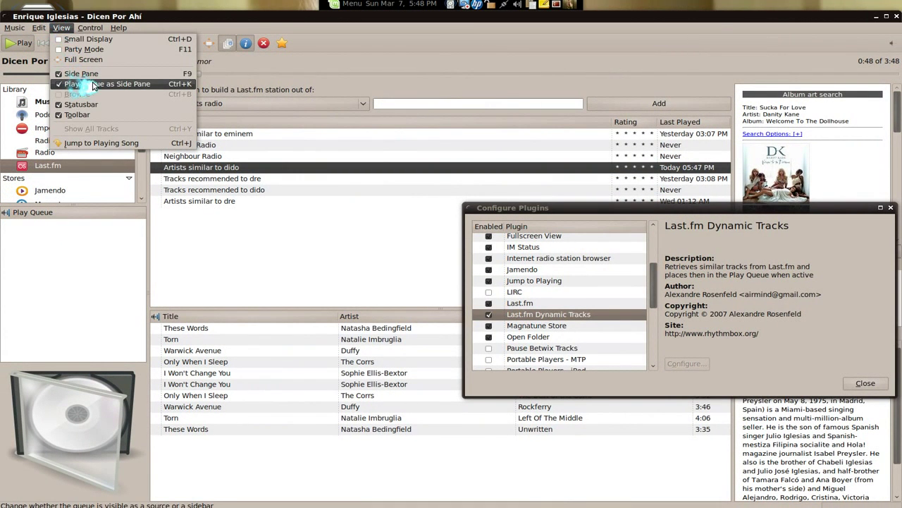
click(62, 28)
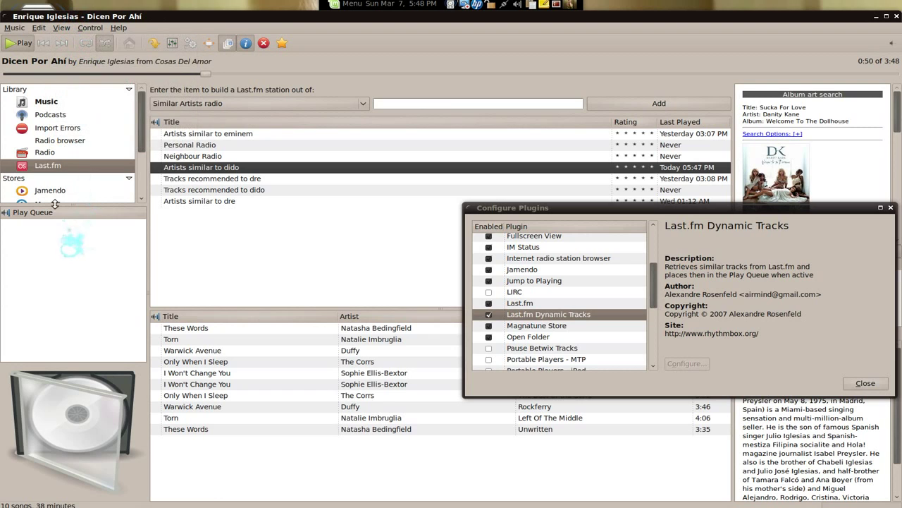
Step: In the Music library, turn on Last.fm recommendations and play Contigo
click(48, 101)
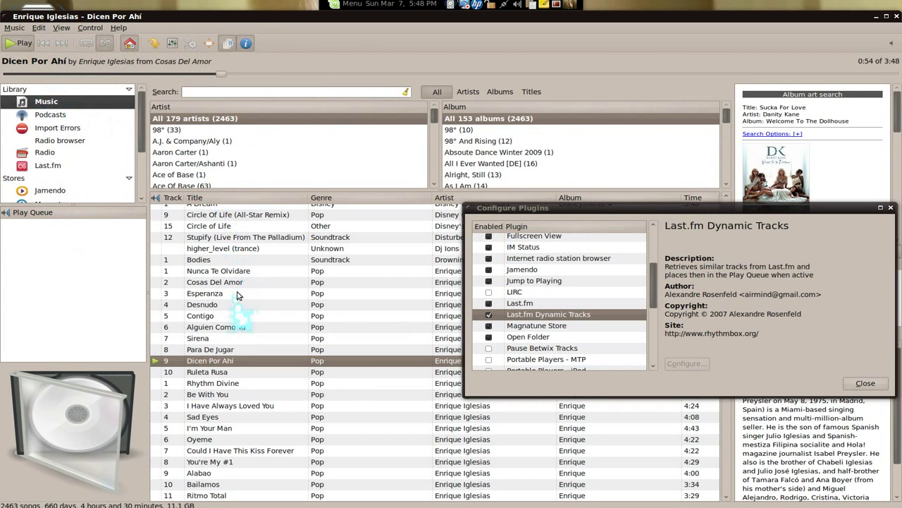
click(189, 44)
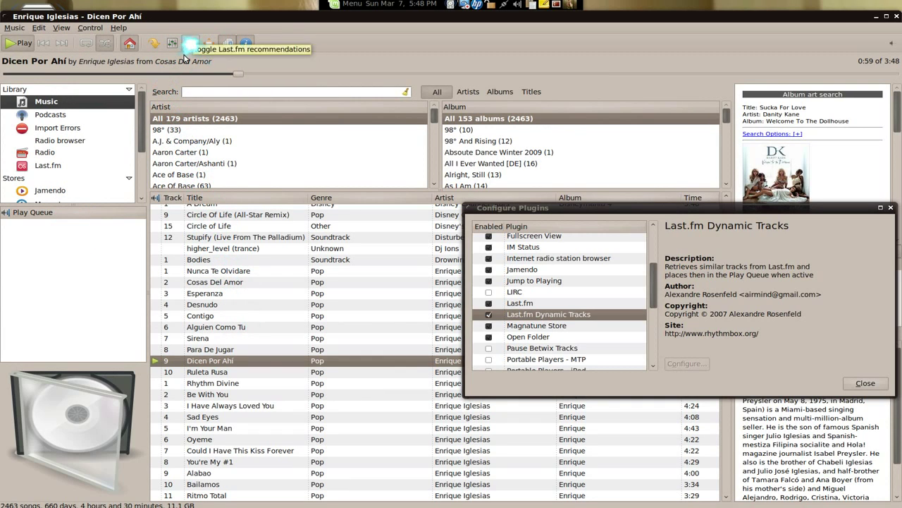
click(223, 318)
double_click(224, 318)
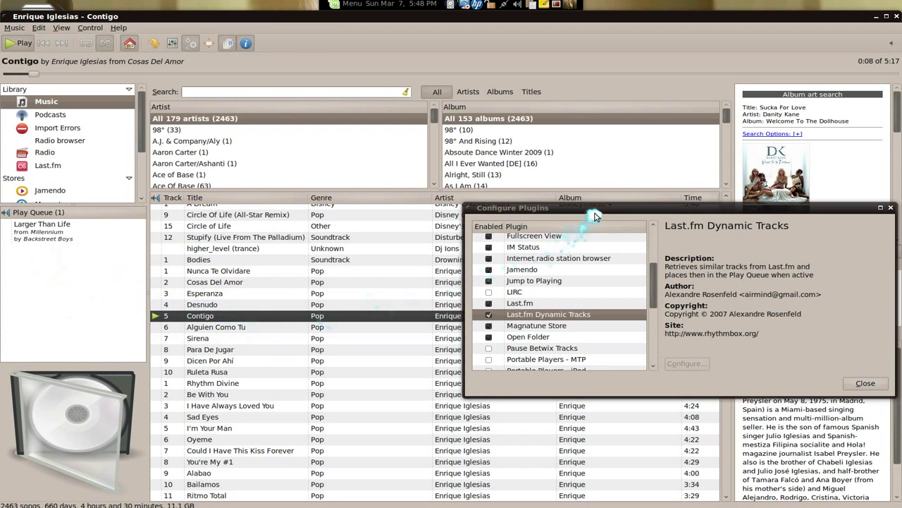
drag(588, 208, 555, 90)
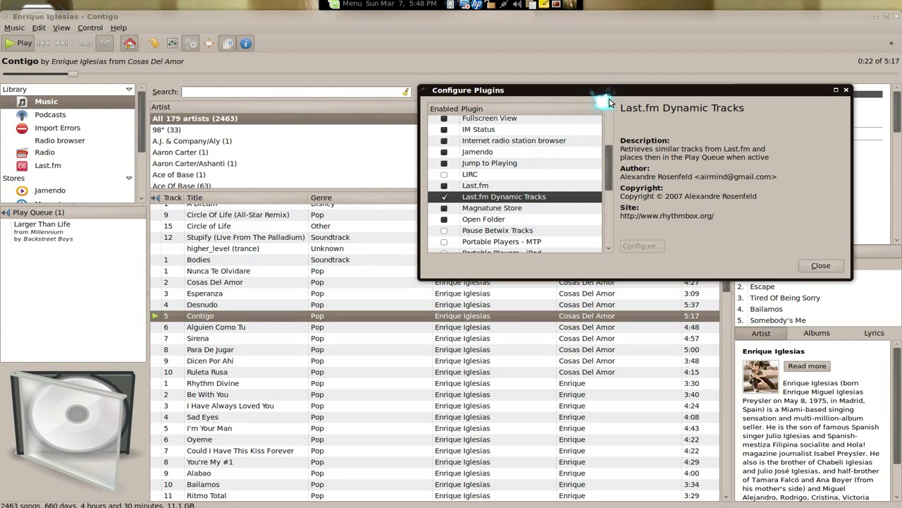
drag(622, 91, 623, 114)
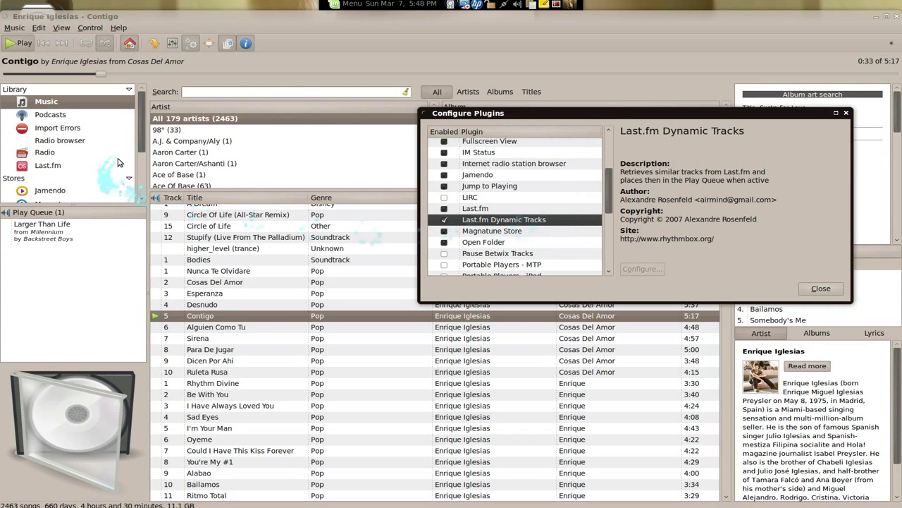
Step: Open the Magnatune store and reposition the plugins window down and right
click(141, 135)
scroll(141, 135, down, 2)
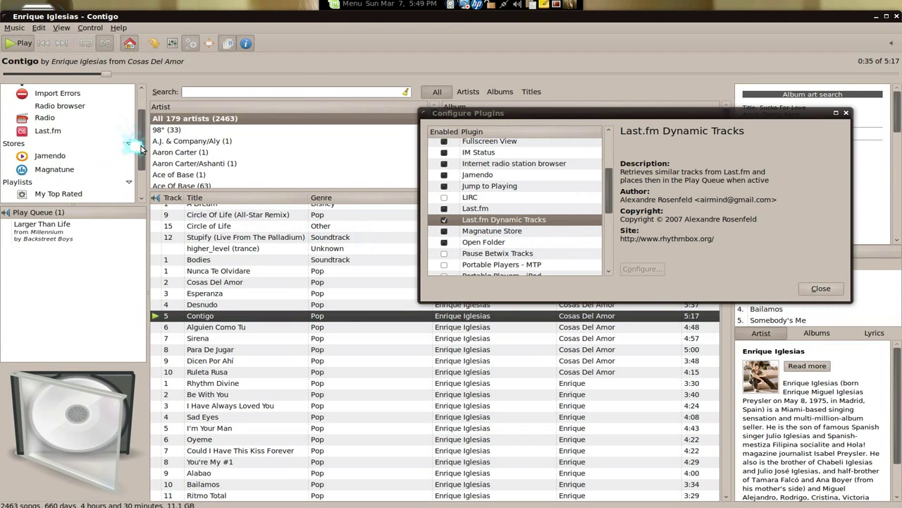
click(80, 168)
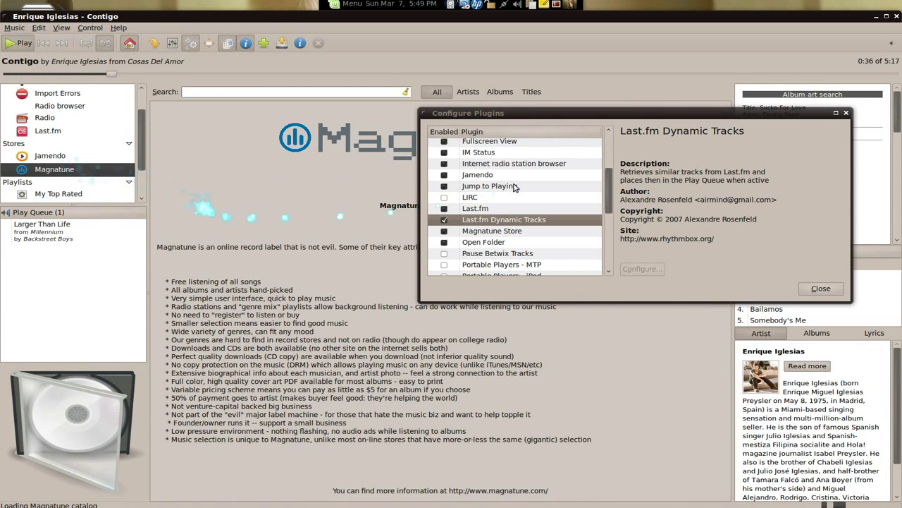
click(600, 127)
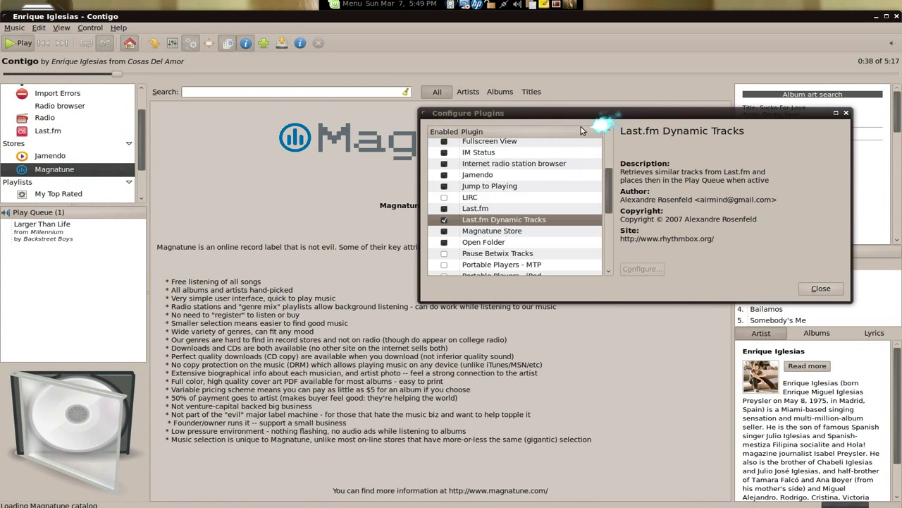
drag(591, 114, 604, 132)
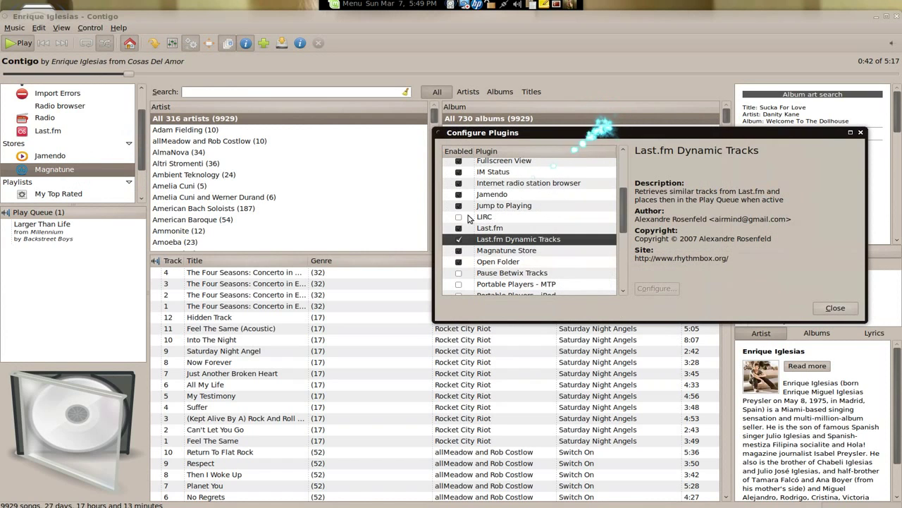
Step: View store actions for a Four Seasons concerto track, then show Open Folder plugin details
click(280, 283)
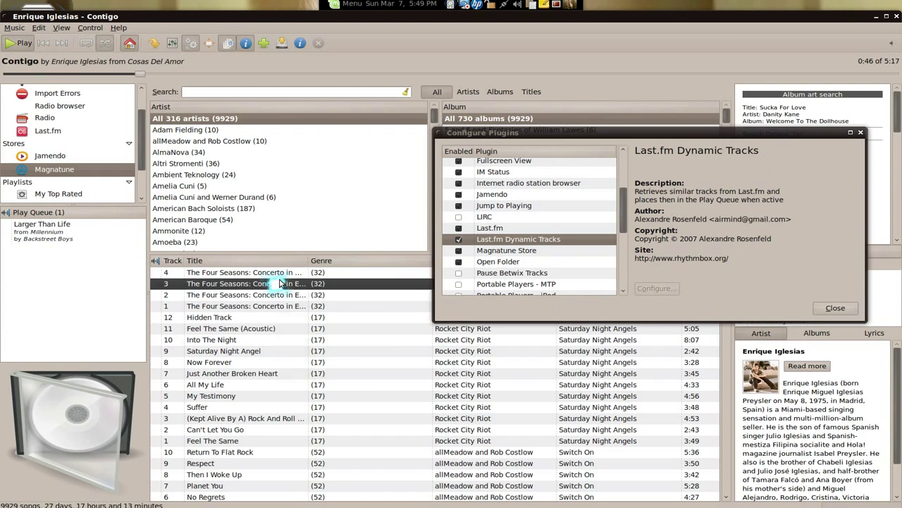
right_click(280, 283)
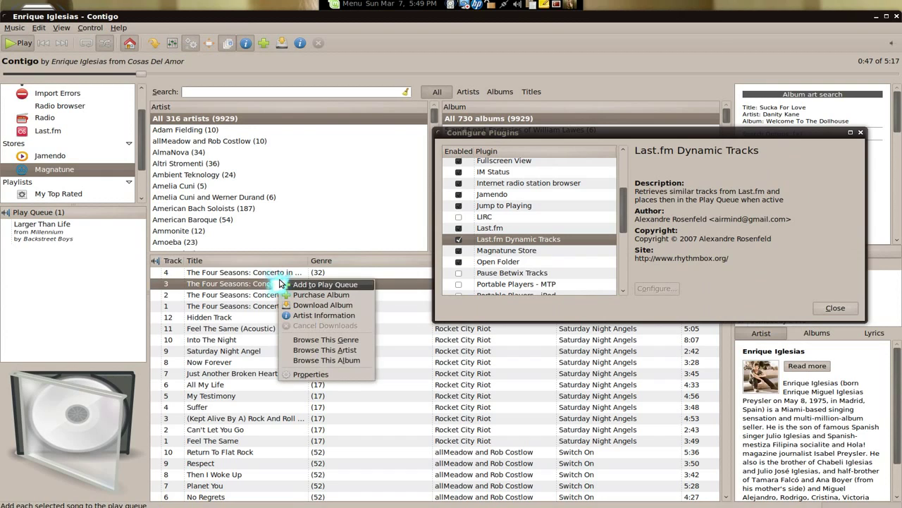
click(247, 297)
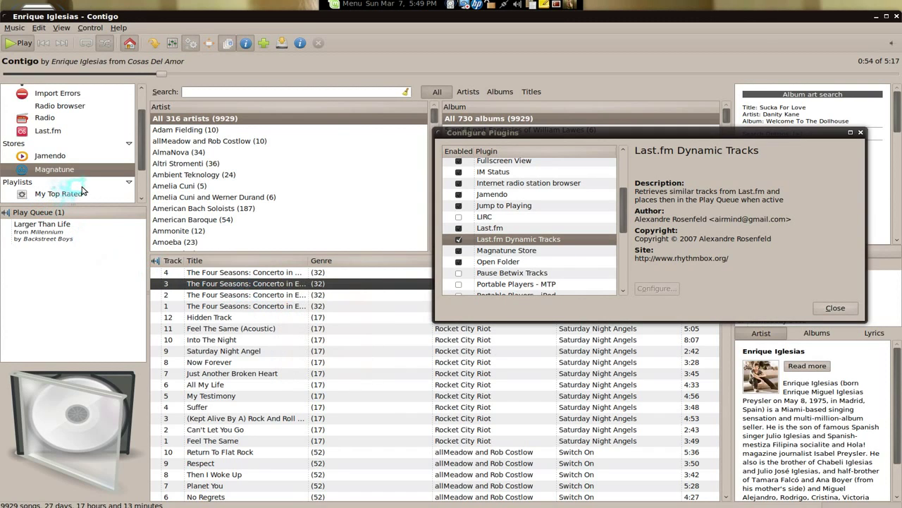
scroll(81, 191, down, 1)
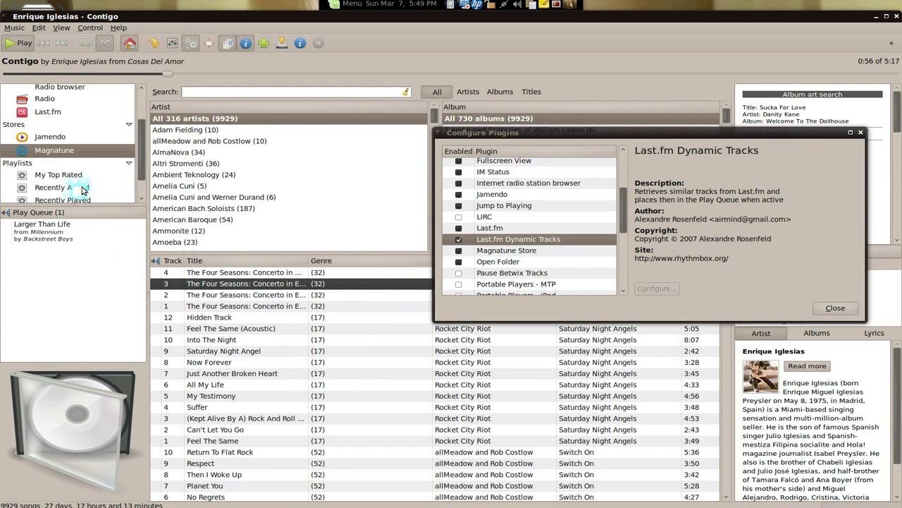
scroll(574, 235, down, 1)
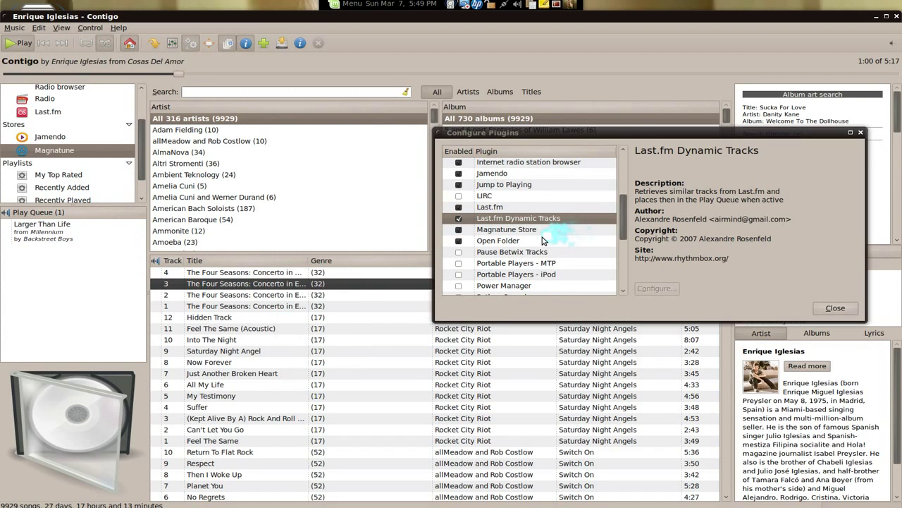
click(543, 240)
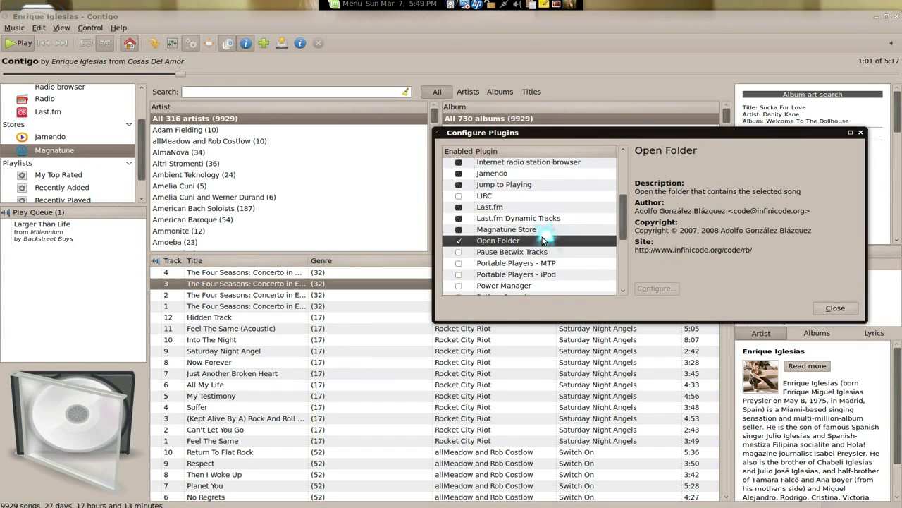
Step: From the Music library, open Contigo's containing folder, then close the file browser
scroll(61, 106, up, 3)
click(61, 103)
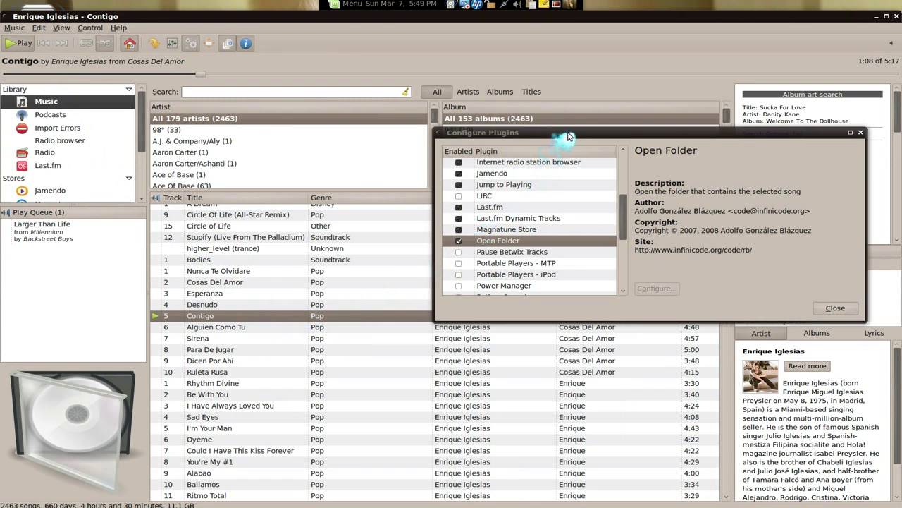
drag(564, 134, 518, 101)
right_click(269, 315)
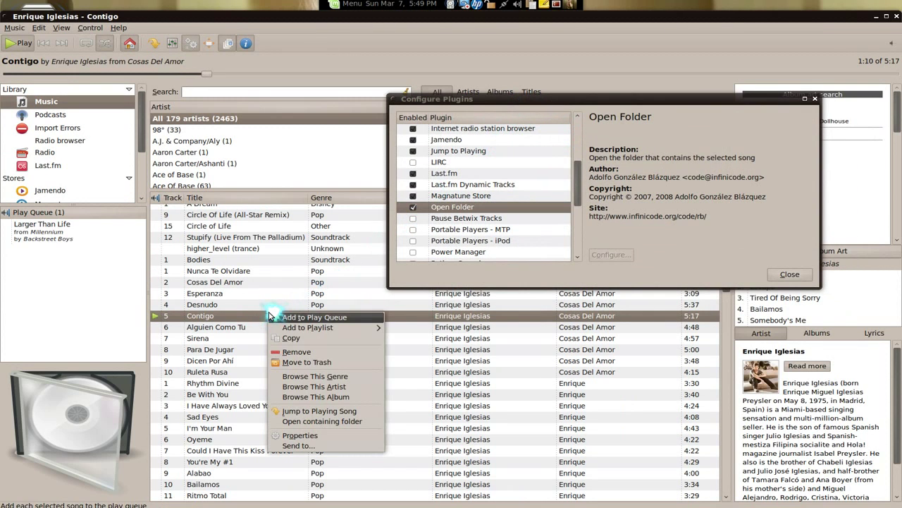
click(285, 420)
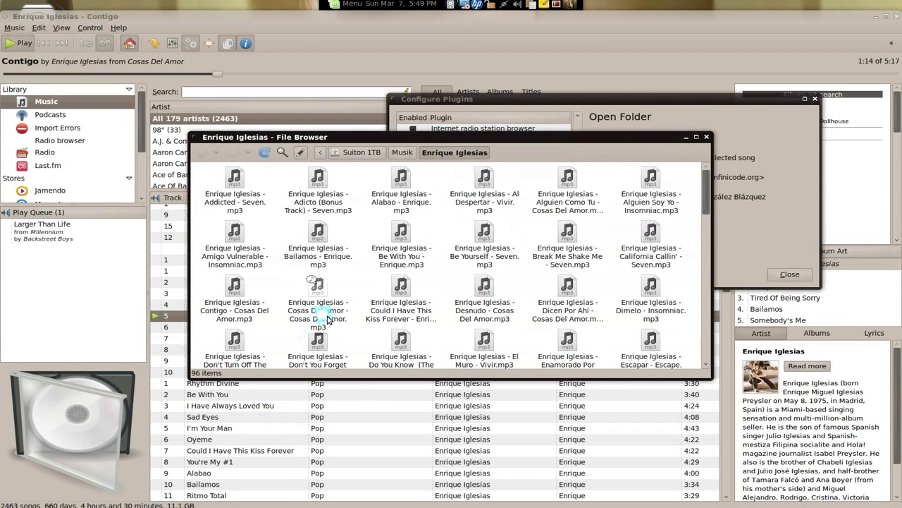
click(708, 138)
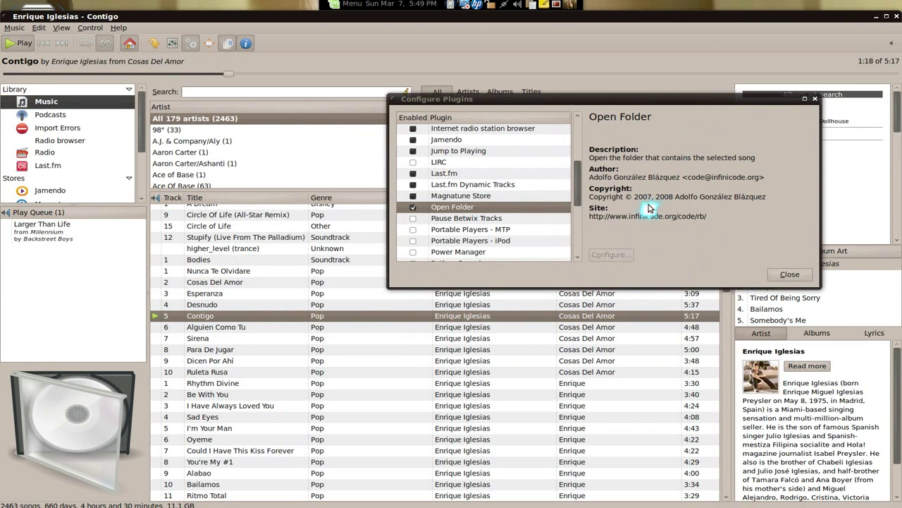